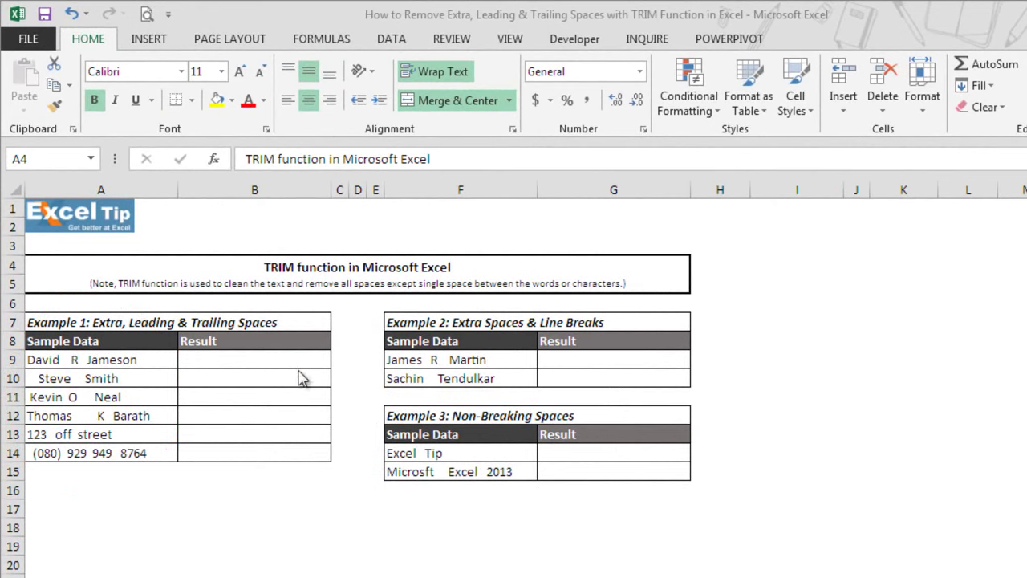
Enter the formula =TRIM(A9) in cell B9 to clean the first sample of Example 1.
click(233, 363)
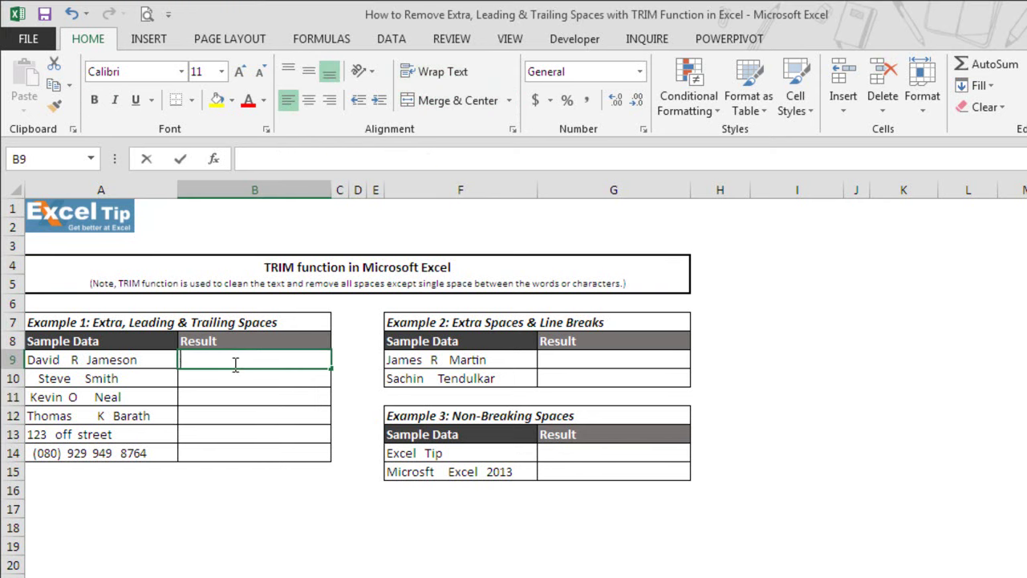
text(=trim)
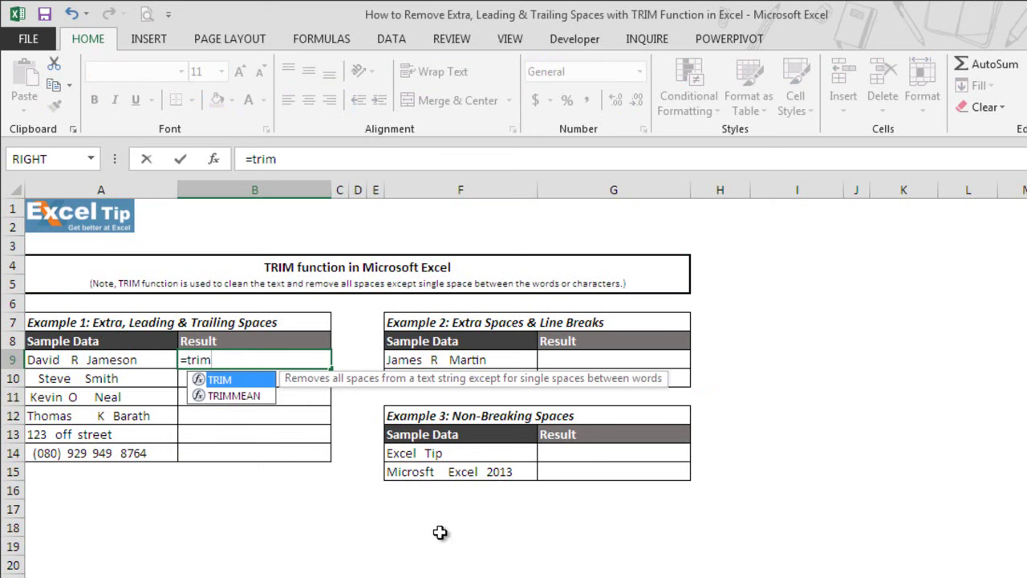
key(Tab)
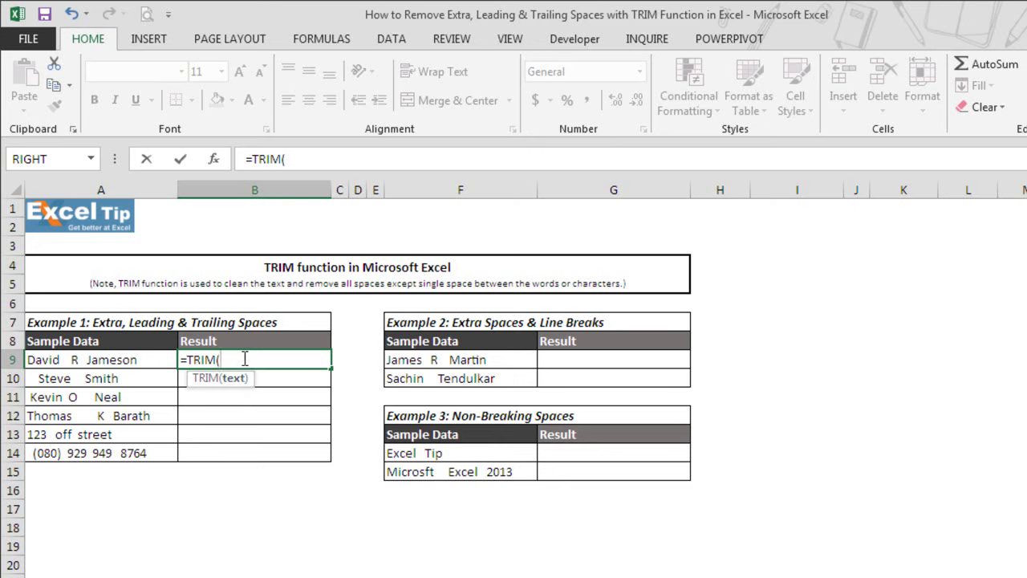
click(138, 362)
text())
key(Return)
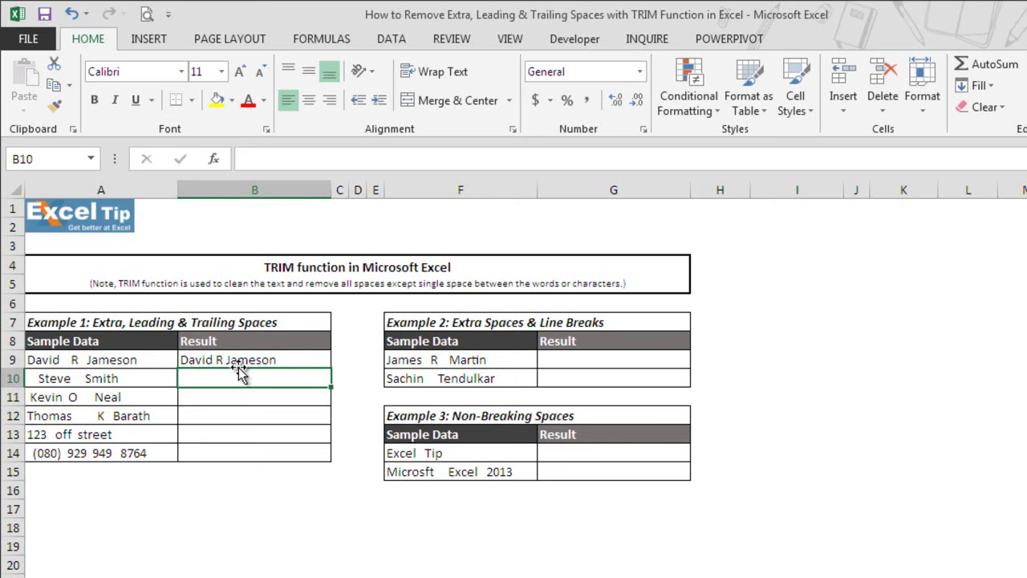
Enter the formula =TRIM(A10) in cell B10 for the second sample of Example 1.
text(=trim)
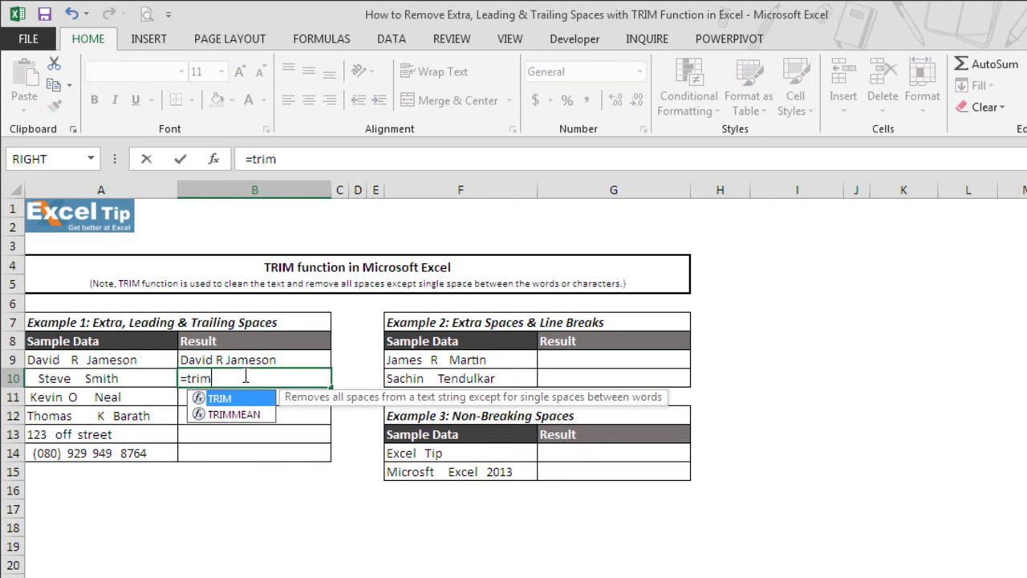
key(Tab)
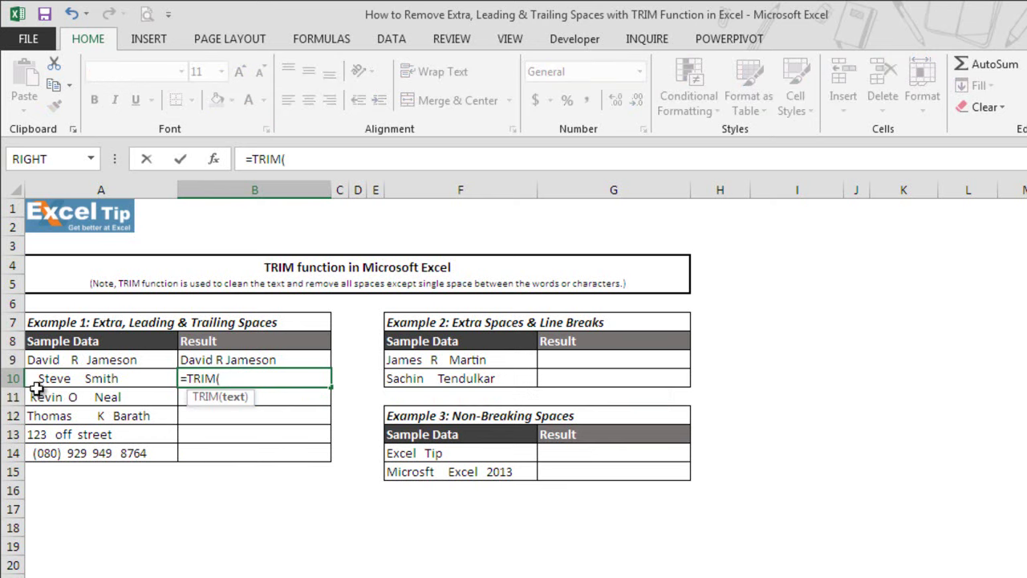
click(133, 382)
text())
key(Return)
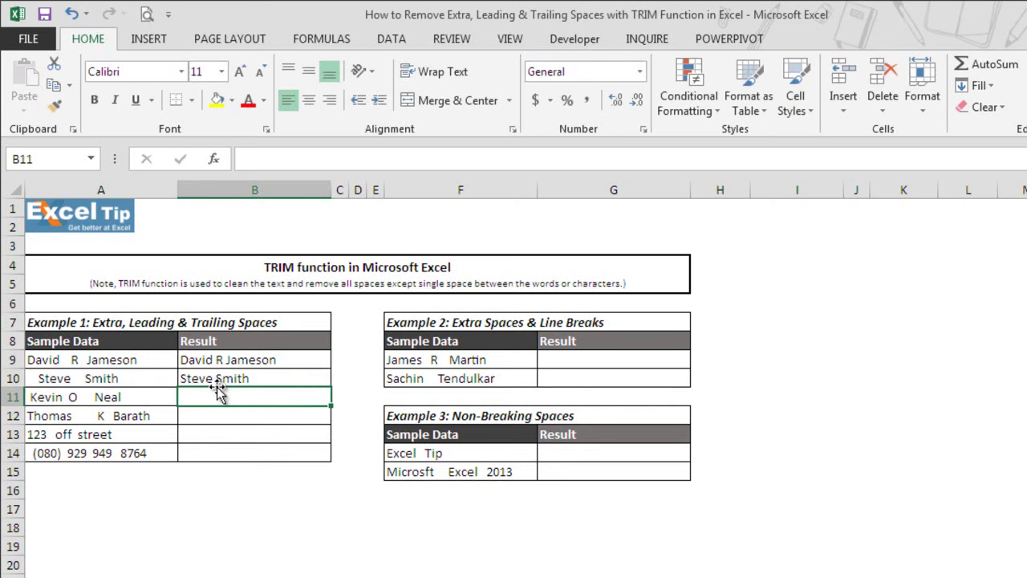
Fill the TRIM formula from B10 down to B14 and check the copied formula in B11.
click(292, 380)
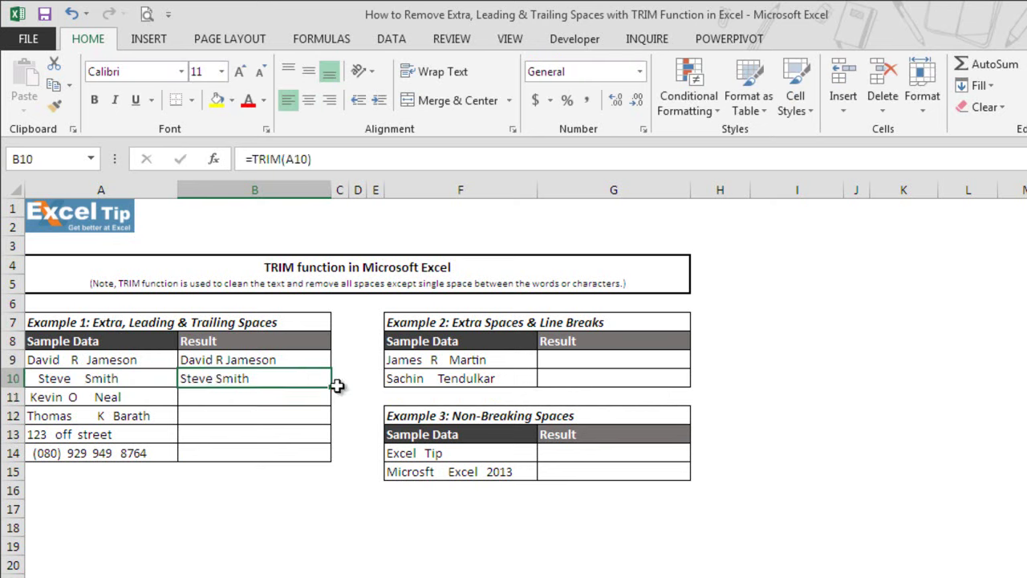
drag(332, 397, 331, 454)
click(278, 403)
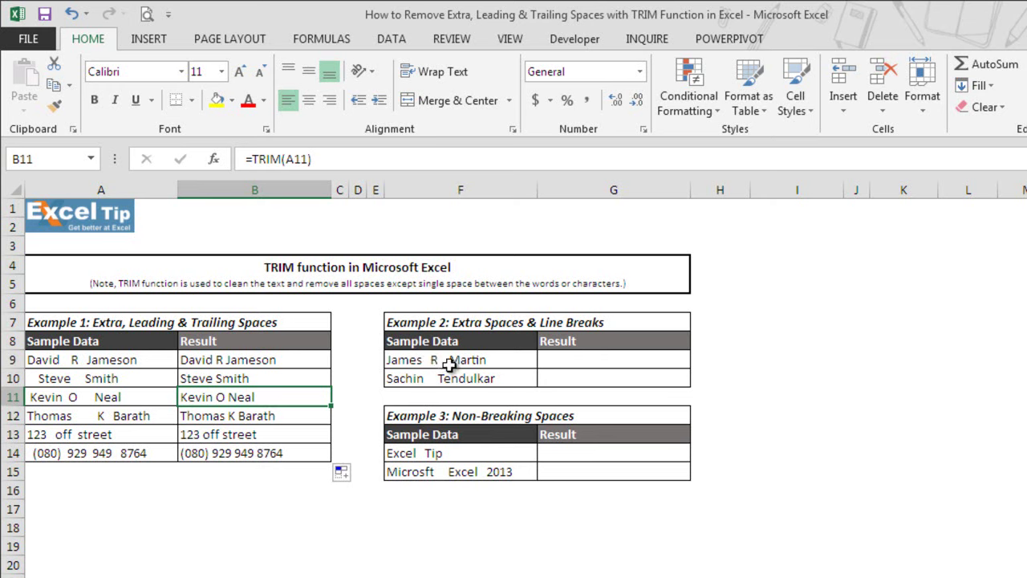
Wrap the text in F9:F10 to inspect the line breaks, and turn wrapping off again.
drag(452, 362, 450, 380)
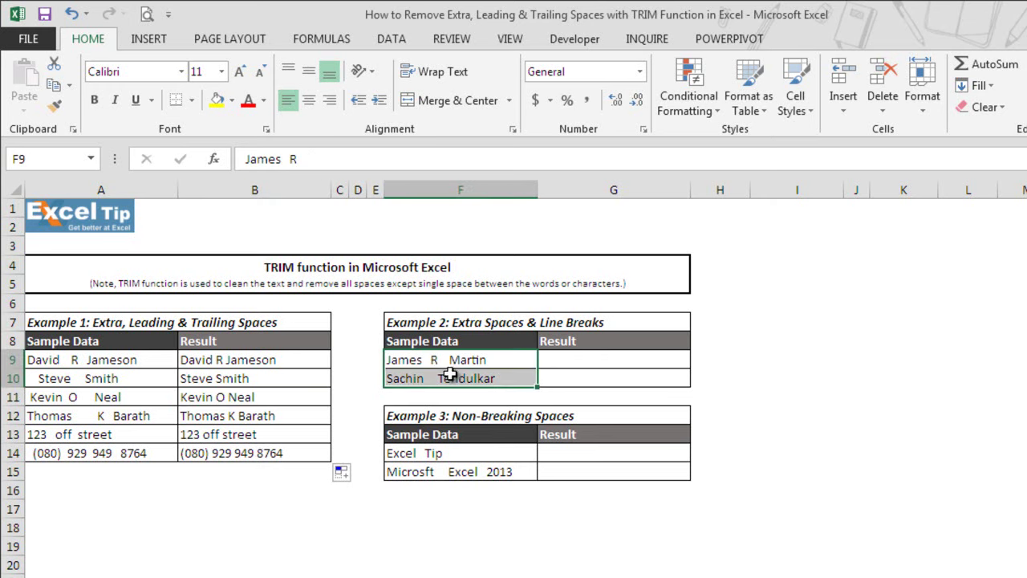
click(444, 71)
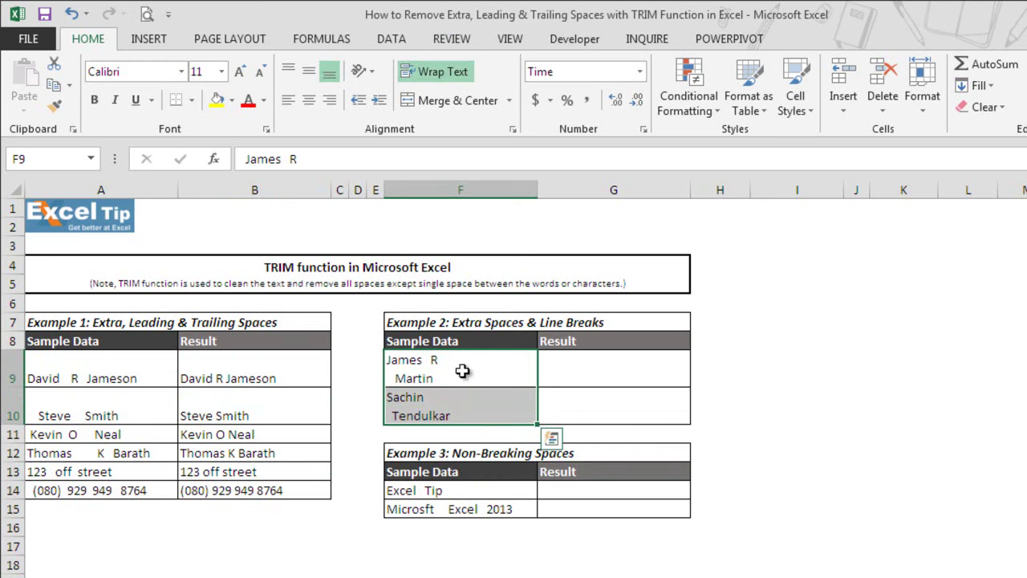
click(461, 72)
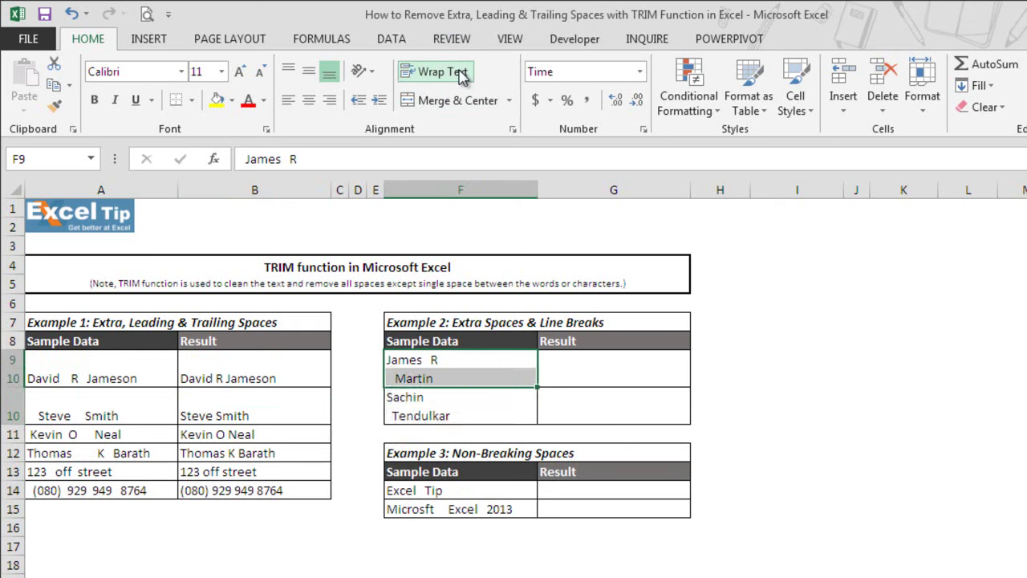
Enter the formula =TRIM(F9) in cell G9 for the first sample of Example 2.
click(605, 359)
text(=trim)
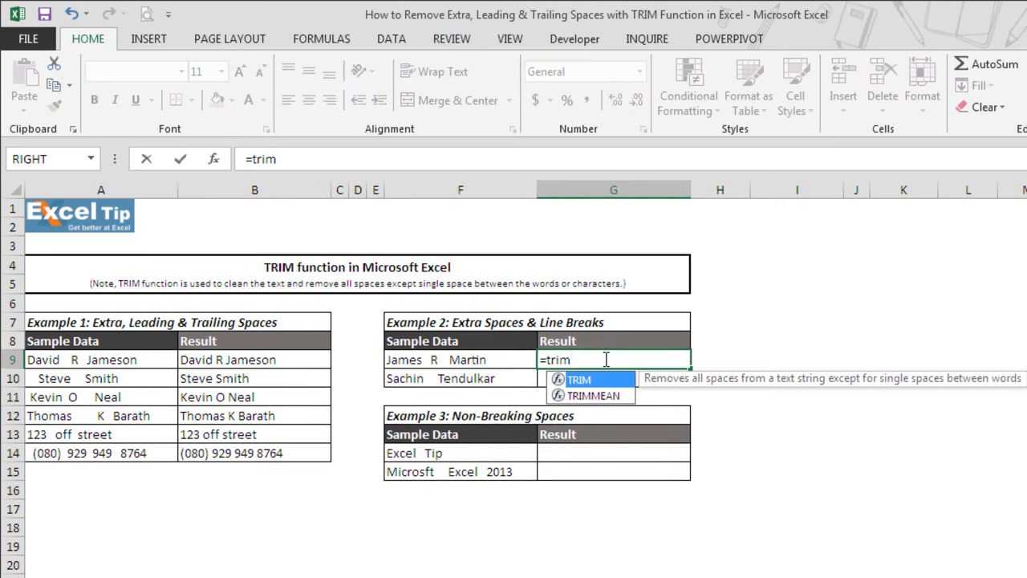
key(Tab)
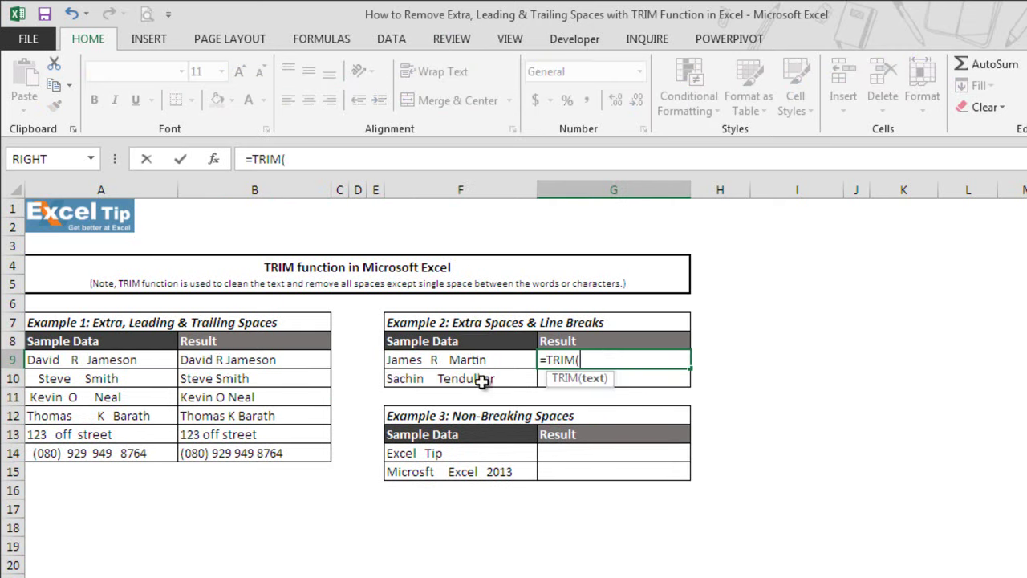
click(482, 361)
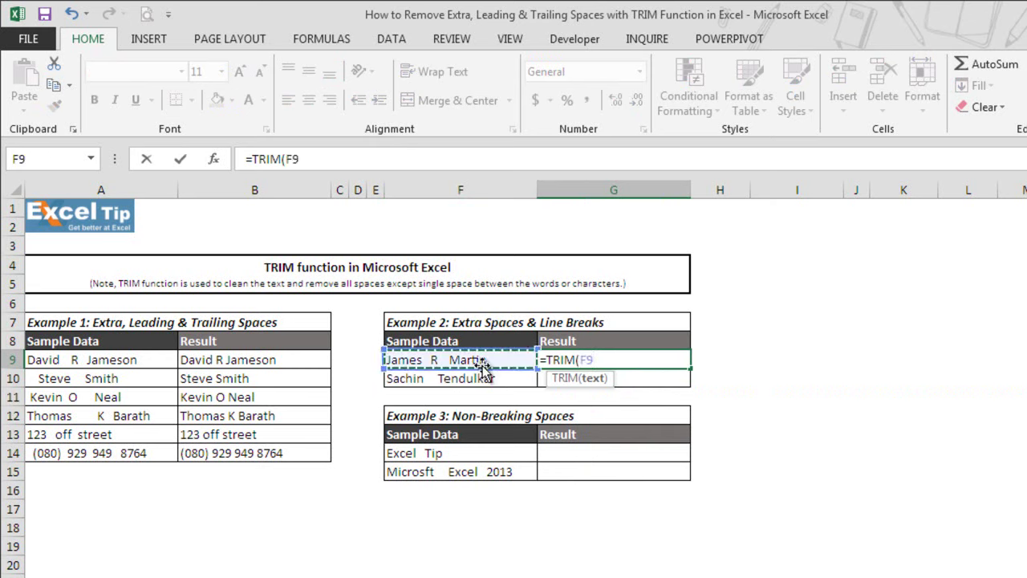
key(Return)
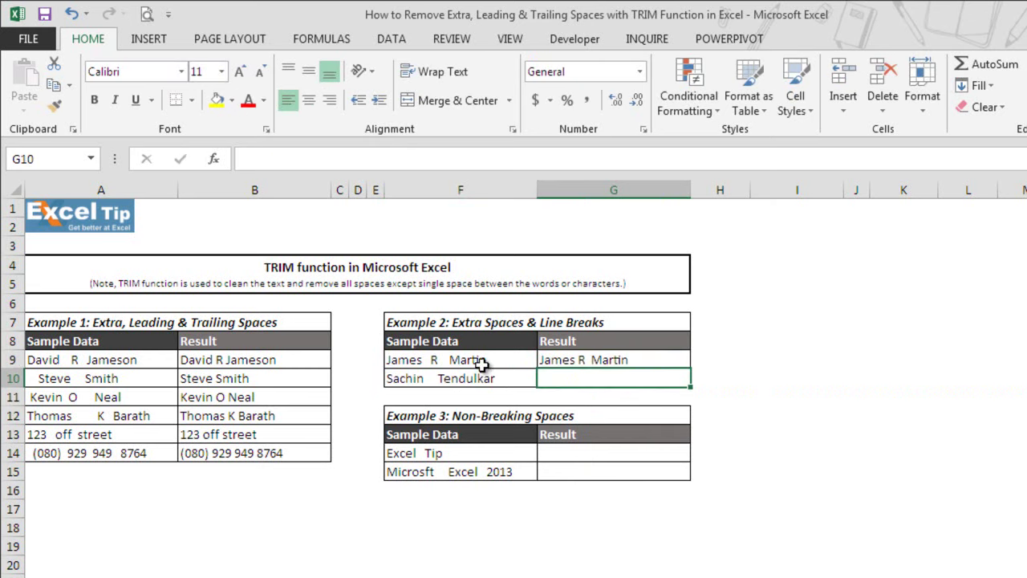
Copy the TRIM formula from G9 to G10 and turn on text wrapping for both result cells.
click(673, 360)
key(ctrl+c)
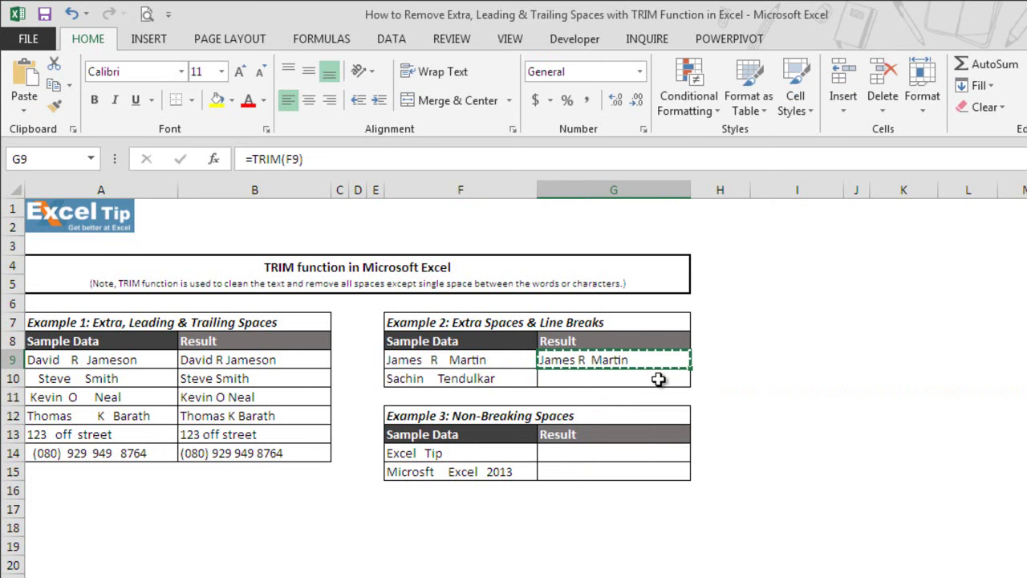
click(658, 379)
key(ctrl+v)
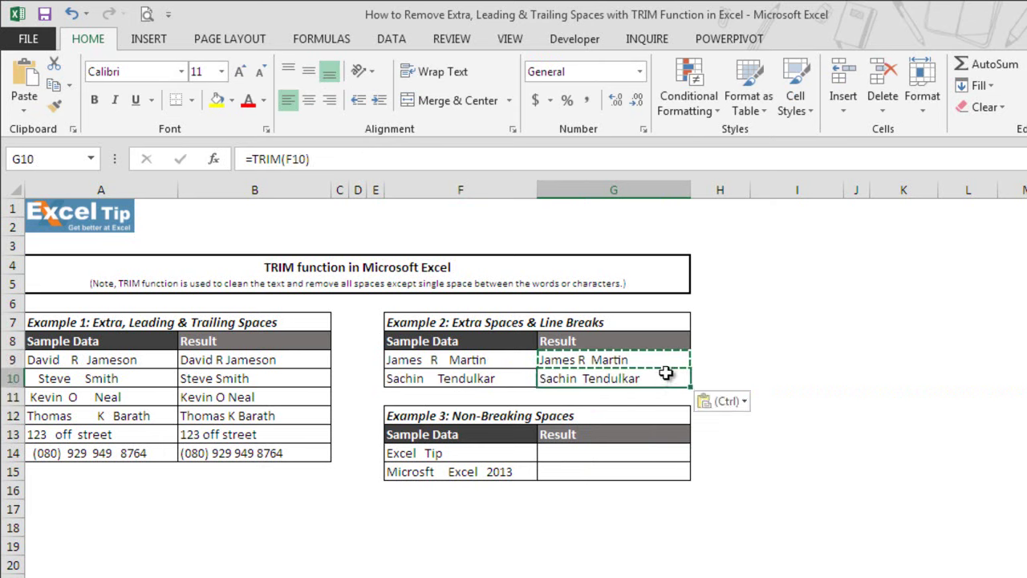
key(Escape)
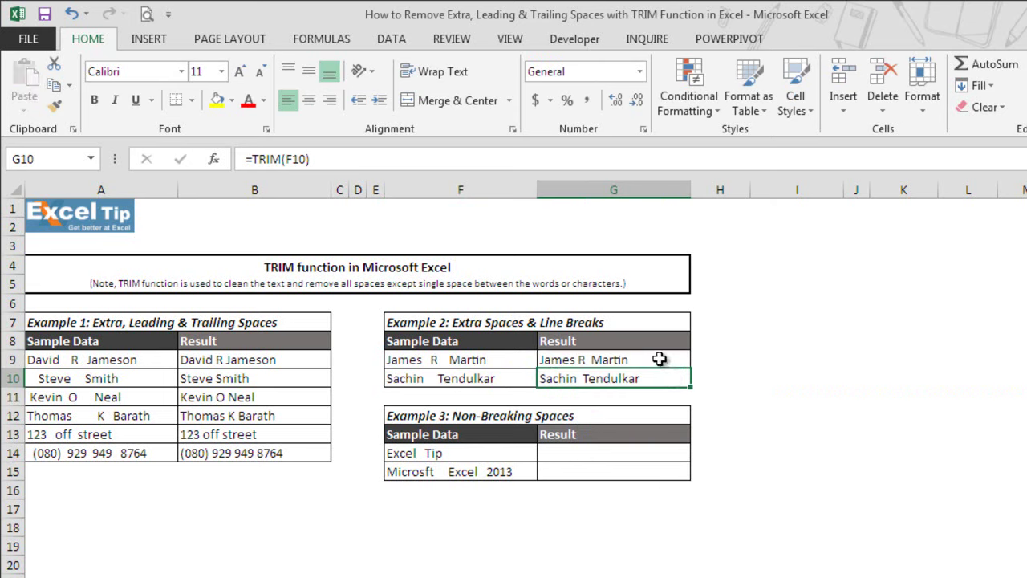
drag(659, 359, 656, 379)
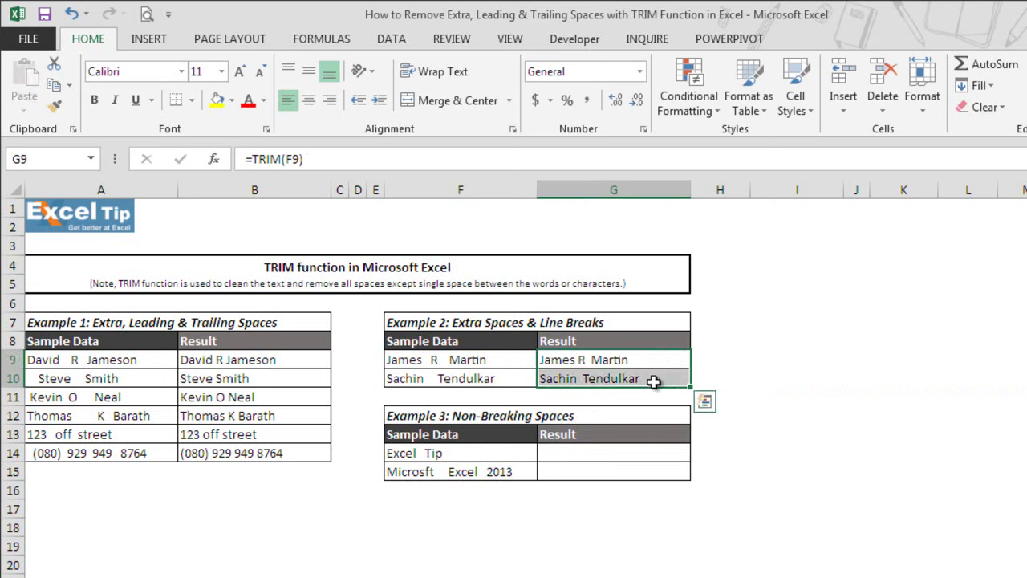
click(444, 73)
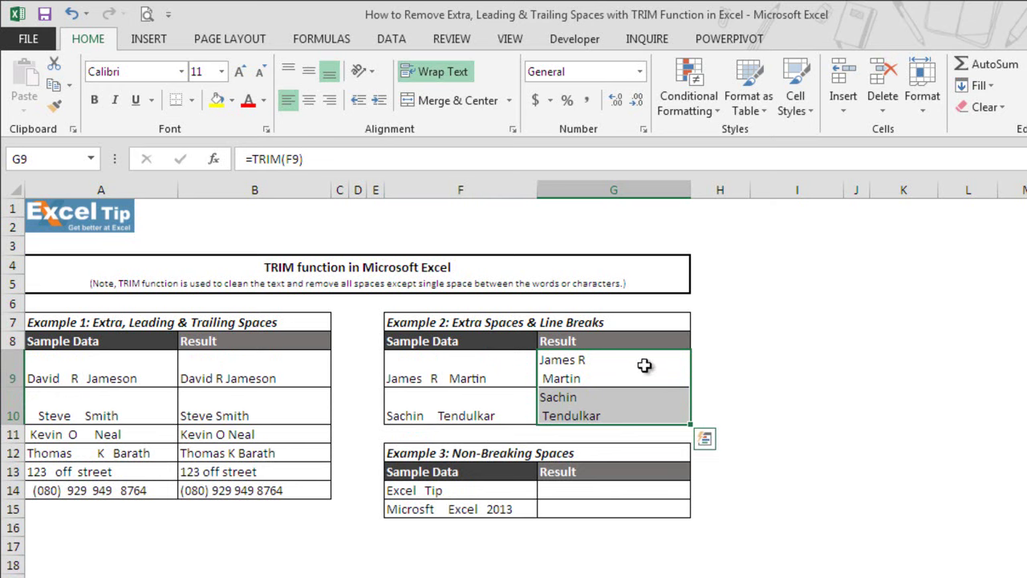
Nest the CLEAN function in the G9 formula so that it reads =TRIM(CLEAN(F9)).
double_click(649, 363)
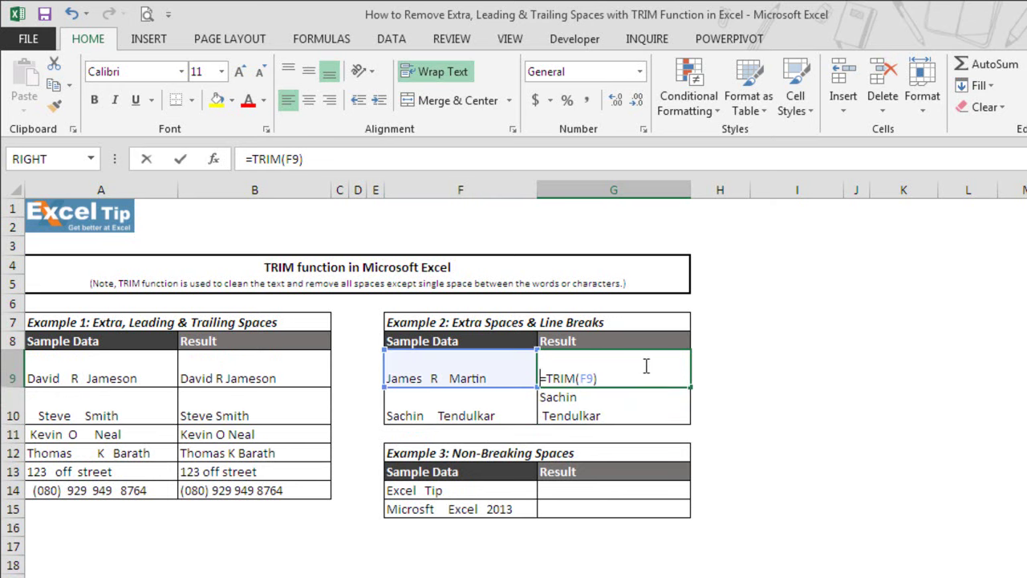
click(585, 378)
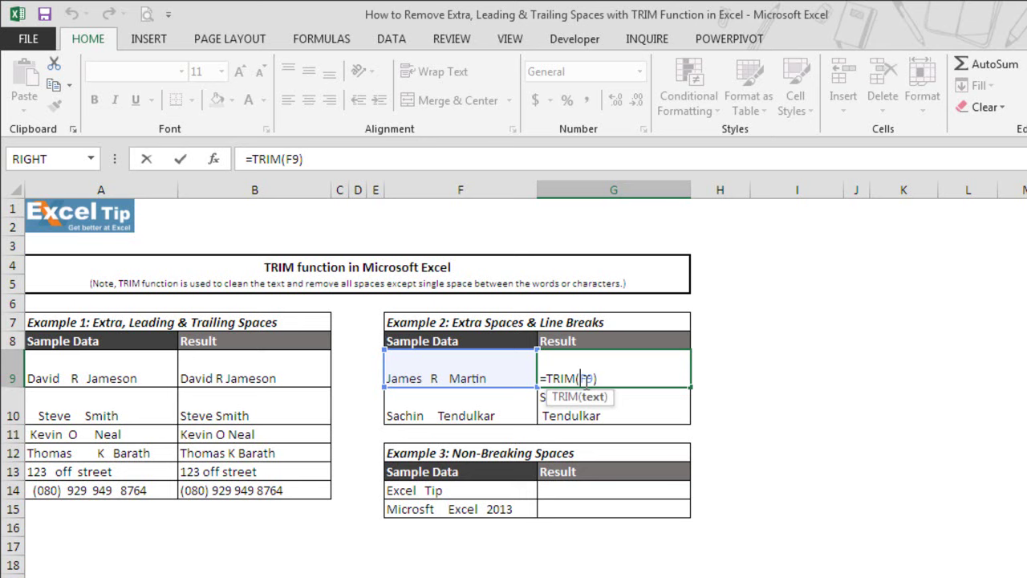
text(CLEAN)
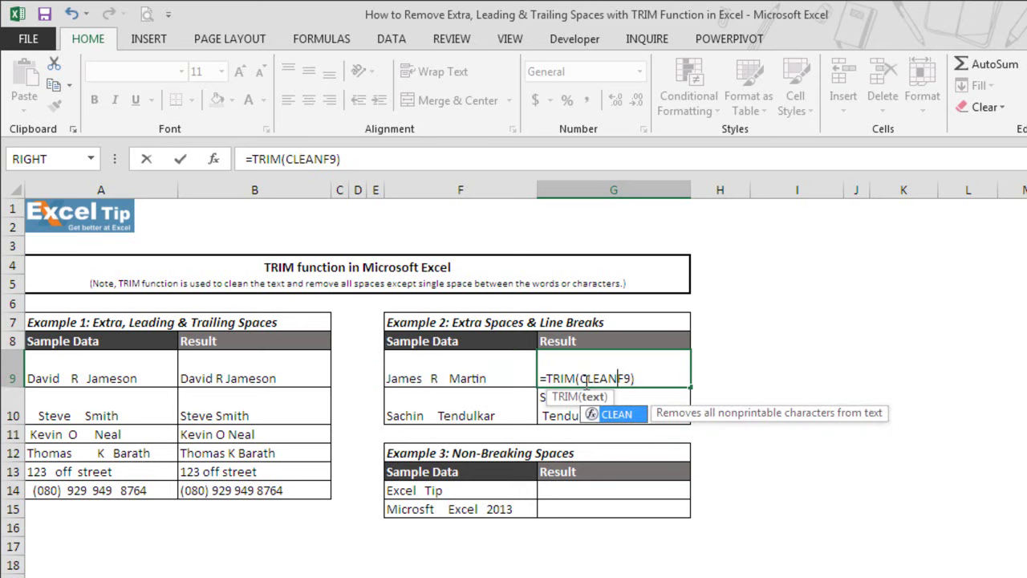
text(()
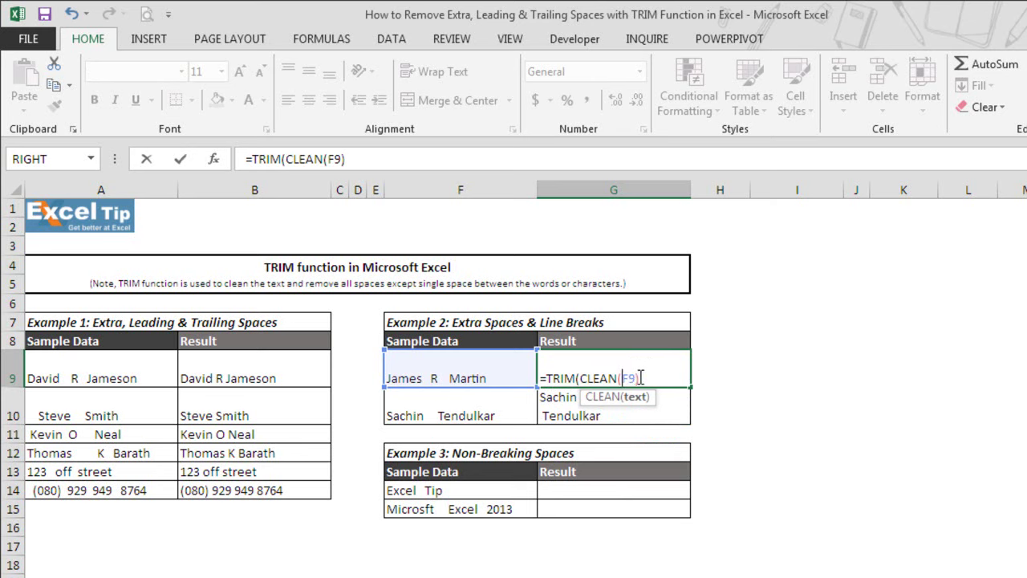
click(644, 377)
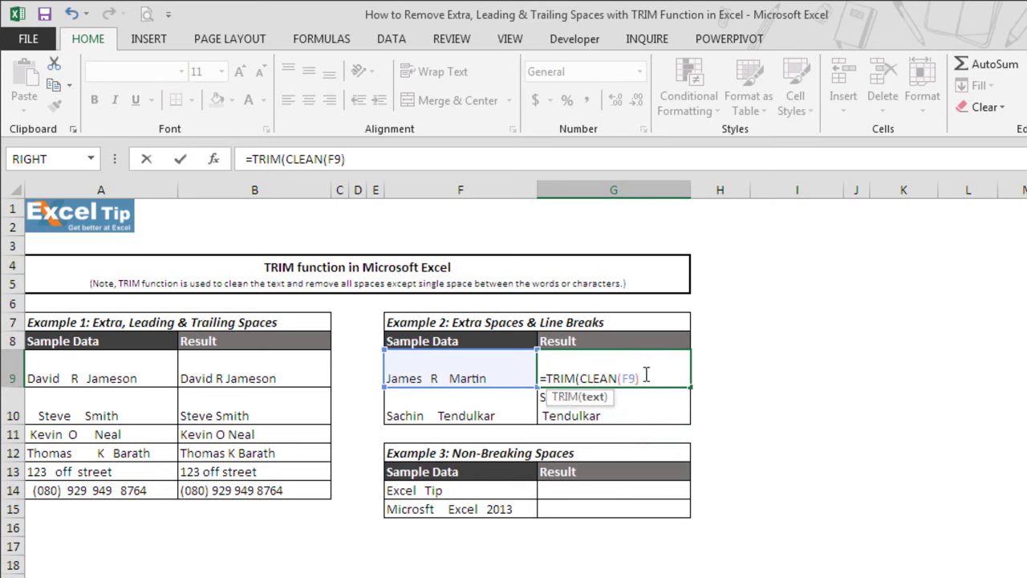
text())
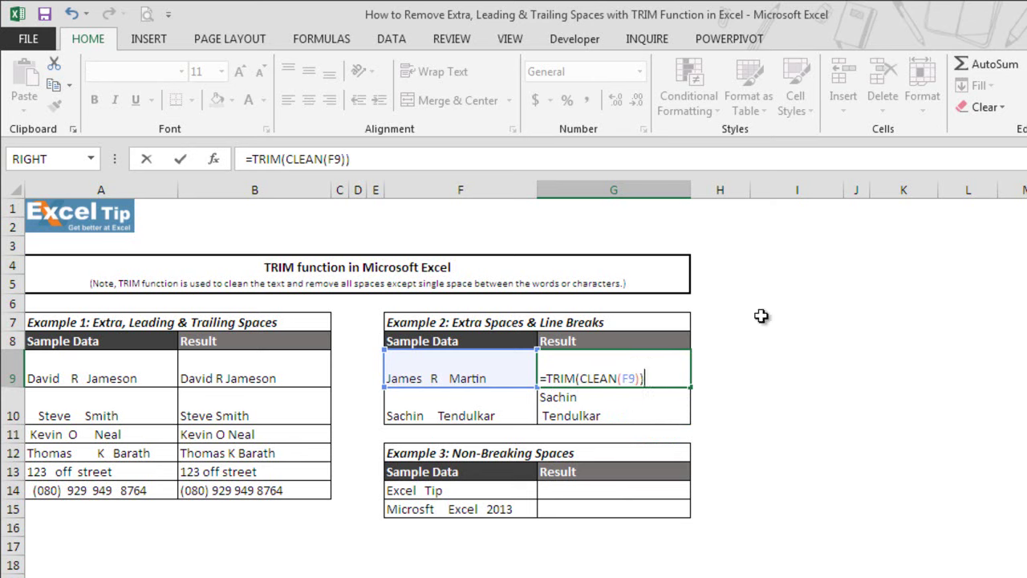
key(Return)
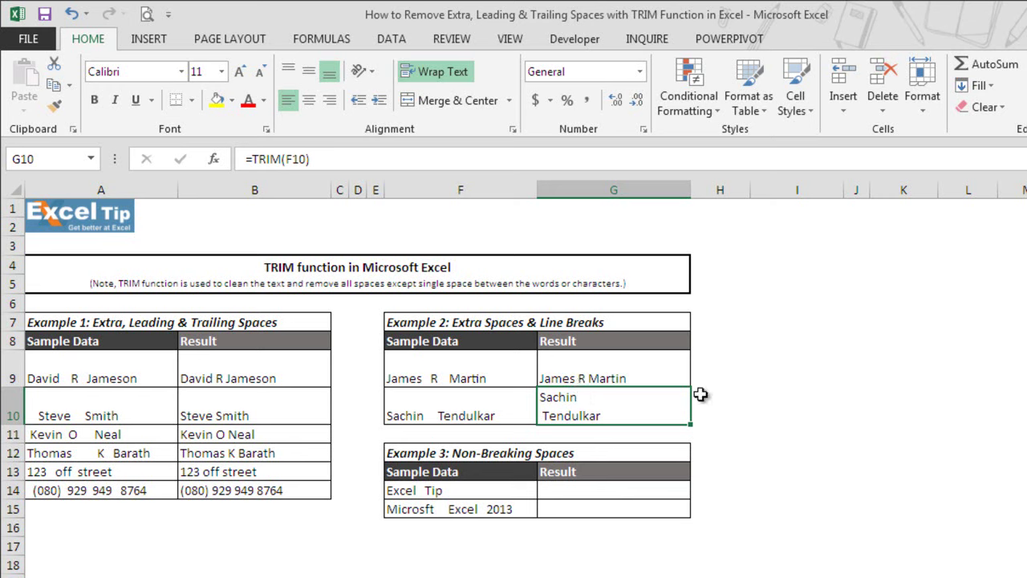
Fill the TRIM and CLEAN formula from G9 down to G10 and turn off text wrapping for both cells.
click(683, 376)
drag(690, 387, 685, 415)
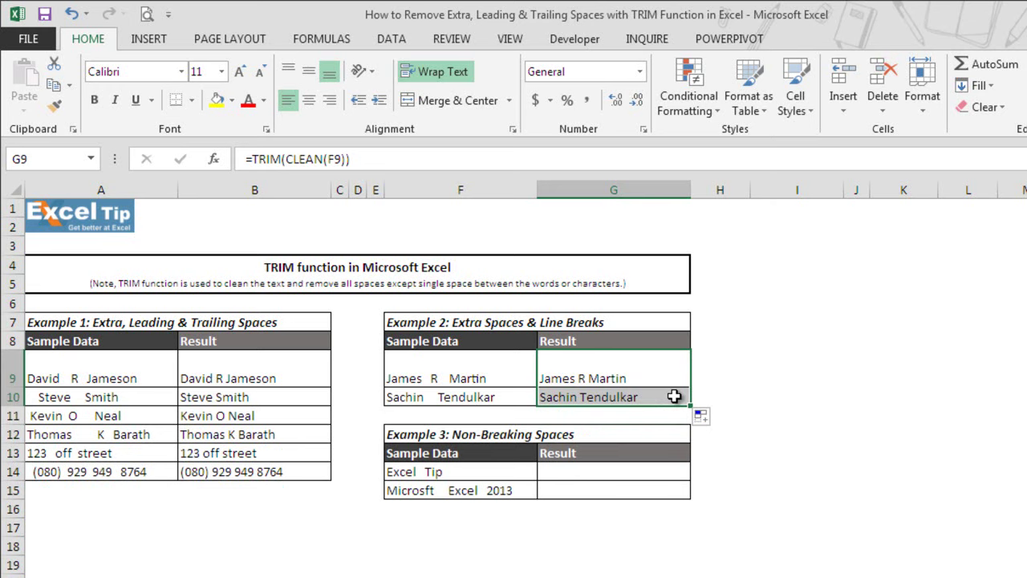
click(461, 74)
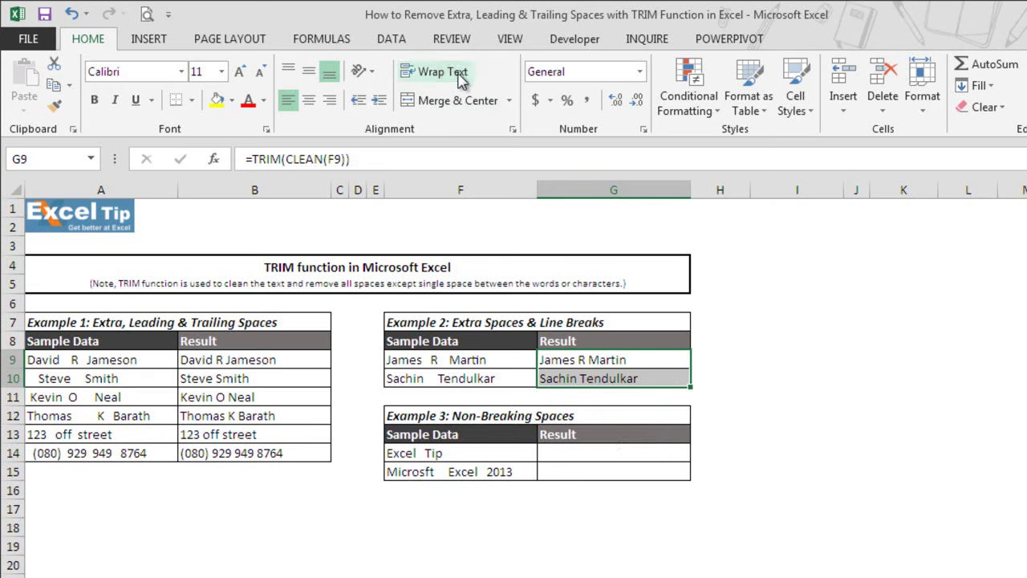
click(621, 373)
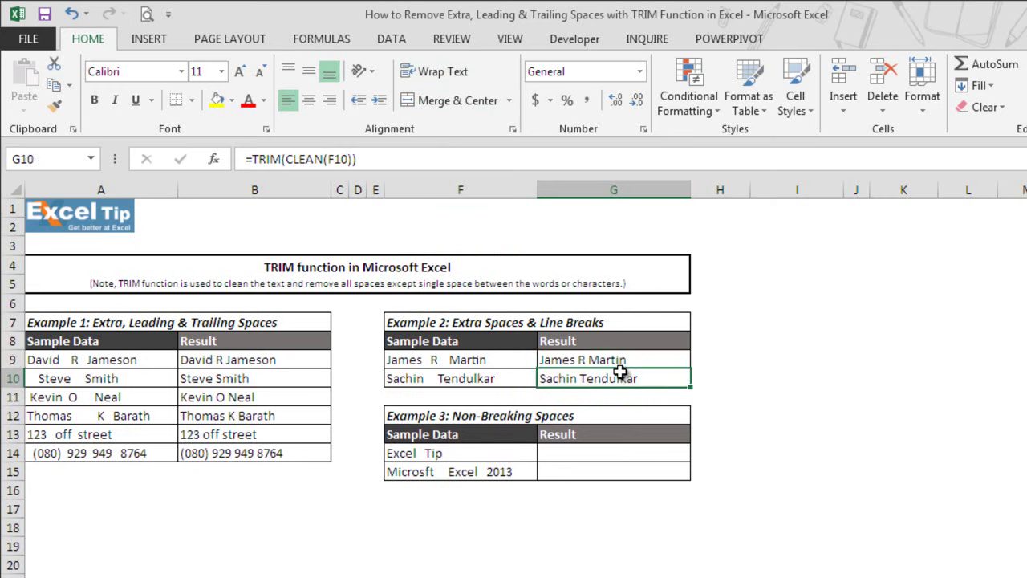
Enter the formula =TRIM(F14) in cell G14 for the first sample of Example 3.
click(621, 454)
text(=trim)
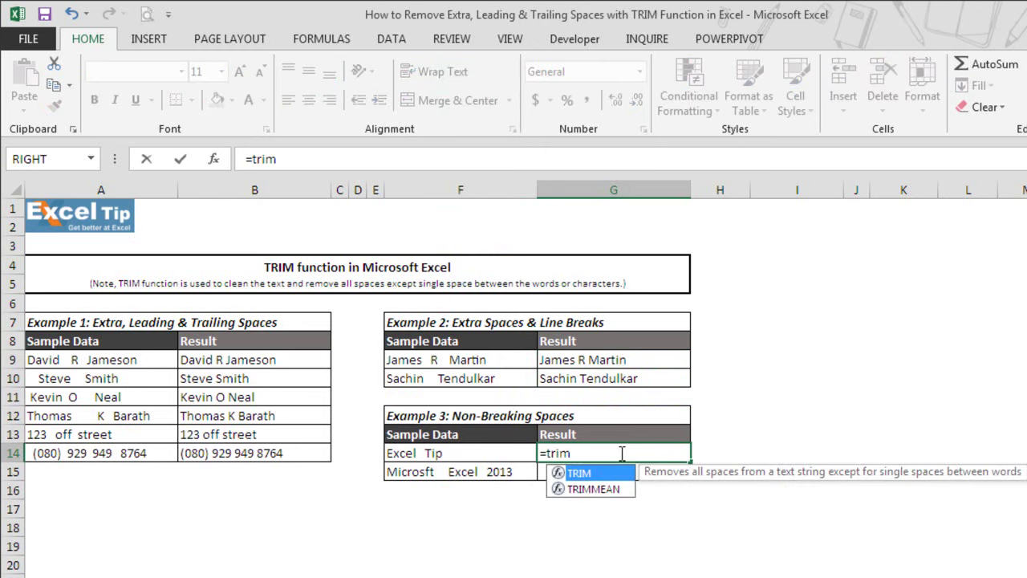
key(Tab)
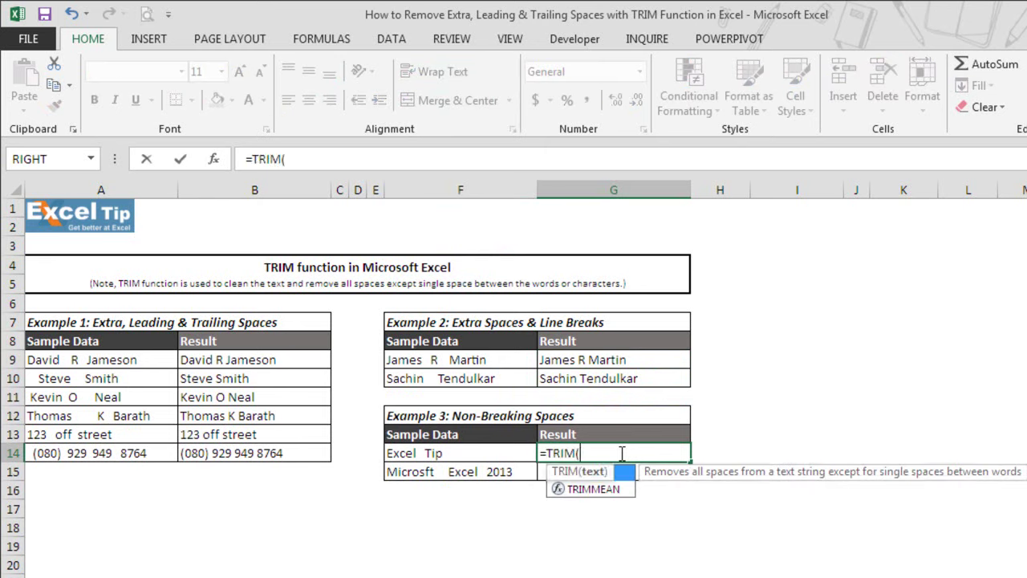
click(509, 456)
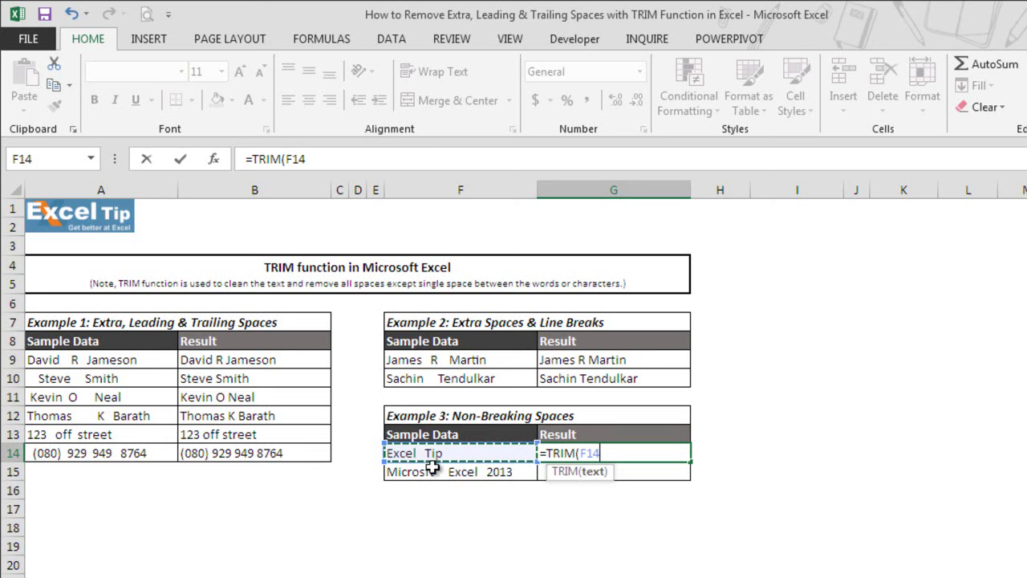
text())
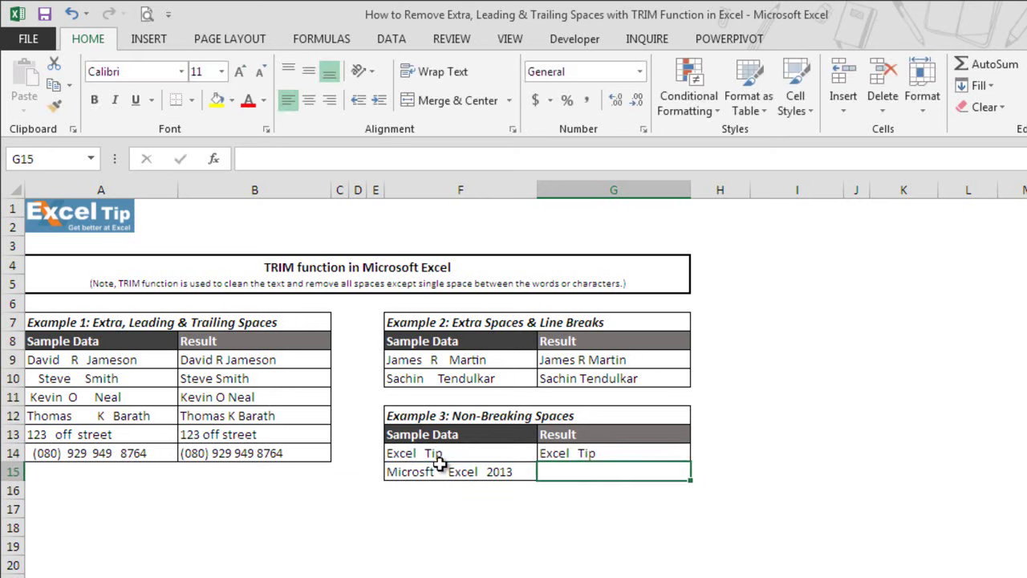
Copy the TRIM formula from G14 down to G15 for the second sample of Example 3.
key(Return)
click(576, 456)
key(ctrl+c)
key(Down)
key(ctrl+v)
key(Escape)
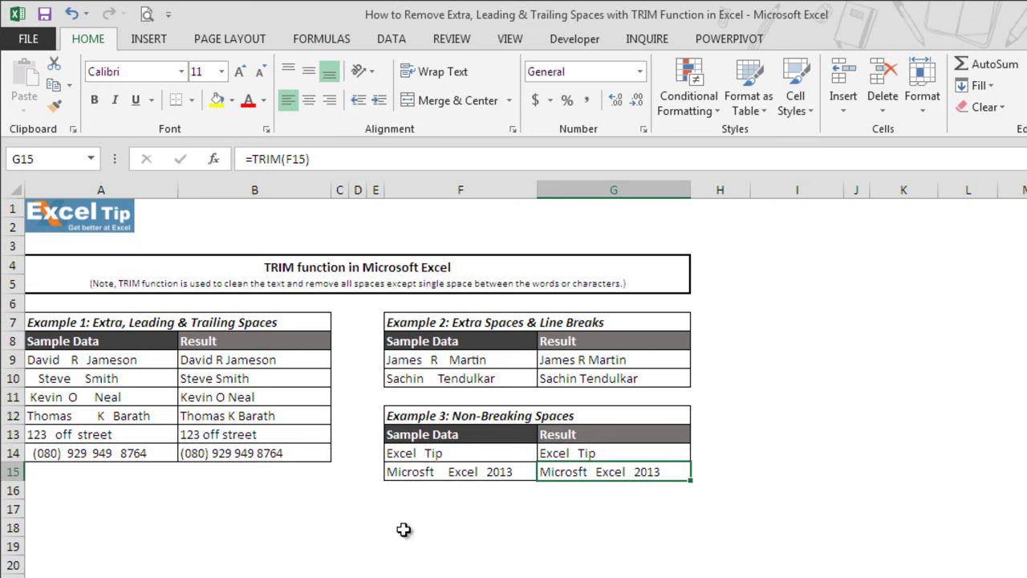
Enter a single regular space character in the empty cell F17.
click(444, 511)
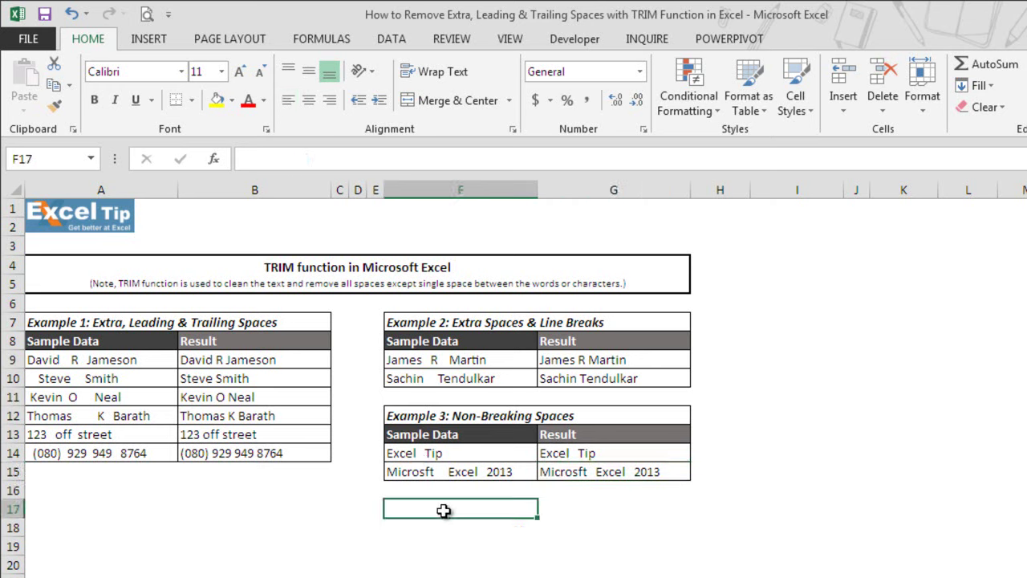
double_click(444, 511)
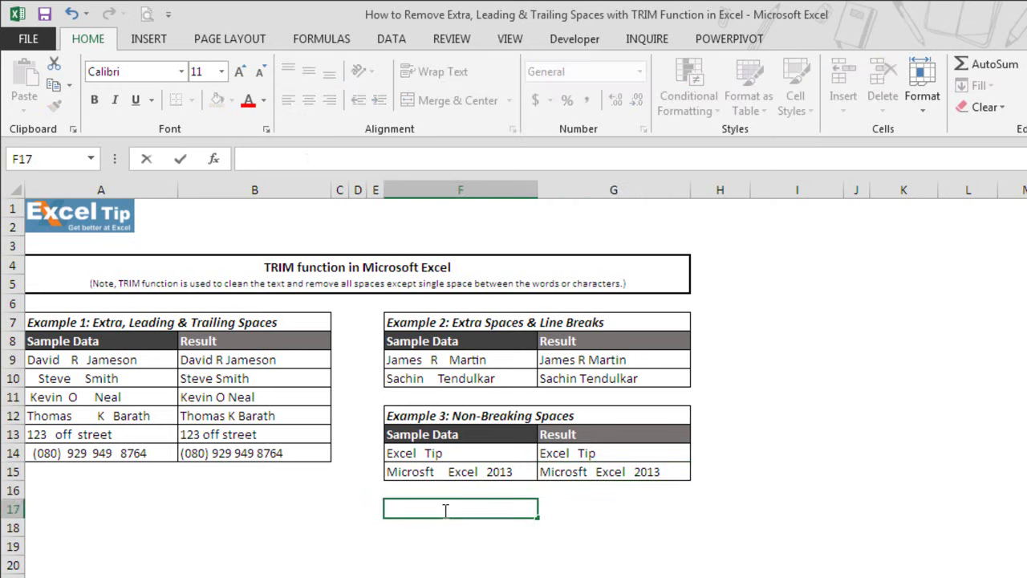
key(Return)
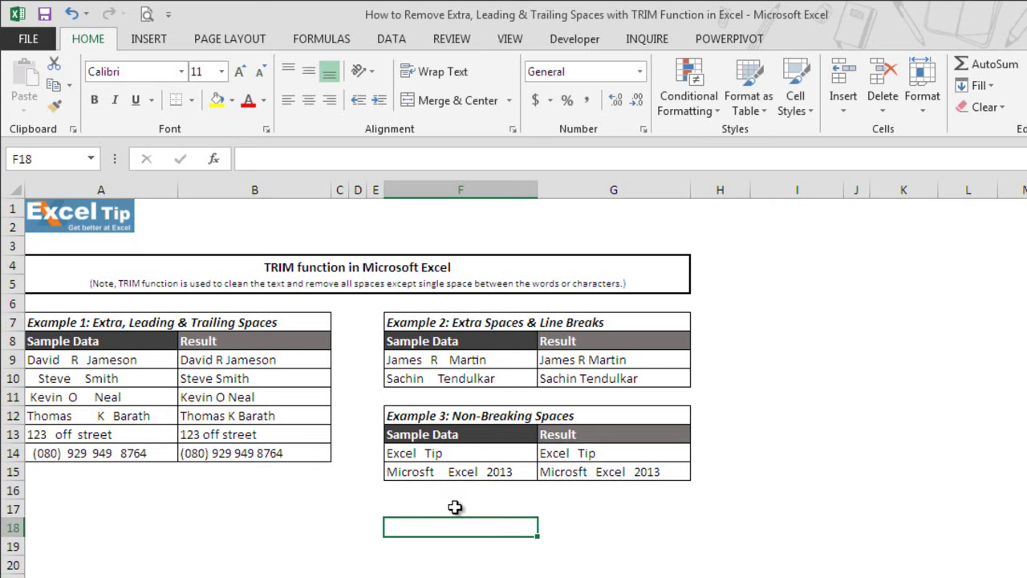
Copy the non-breaking space before "Tip" from the text in F14 and paste it into cell F18.
click(442, 453)
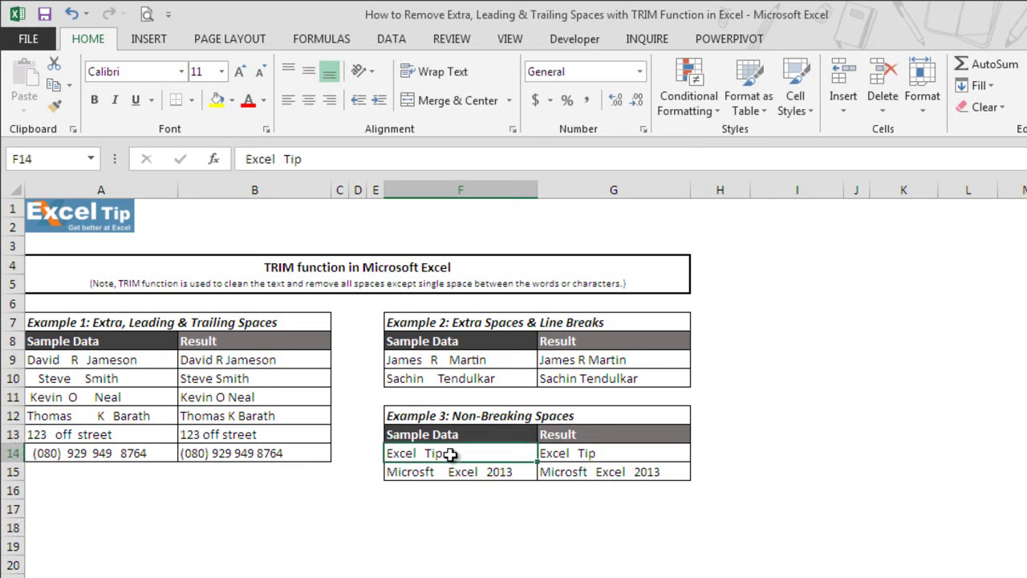
double_click(434, 451)
drag(434, 452, 423, 452)
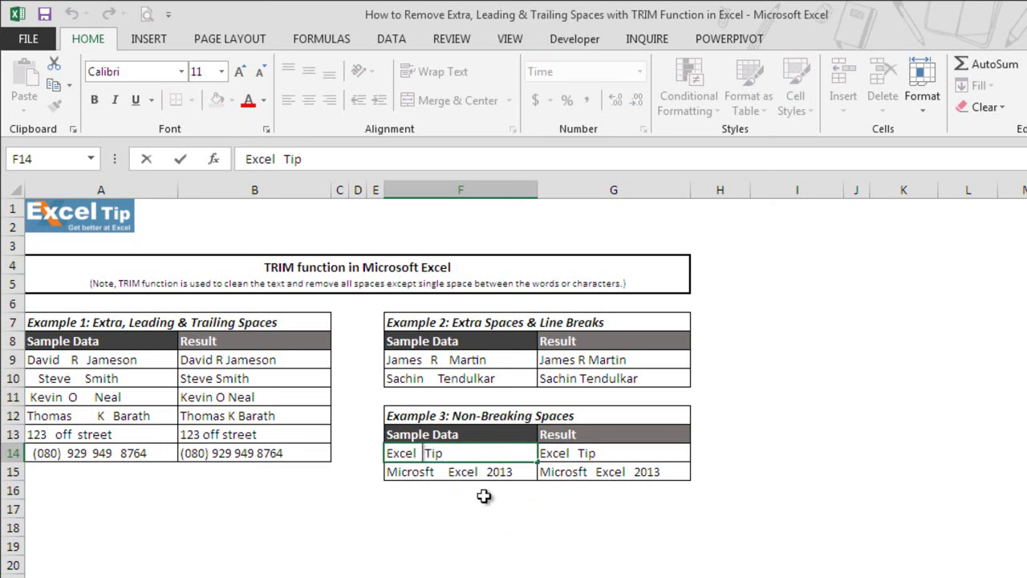
key(Escape)
click(443, 525)
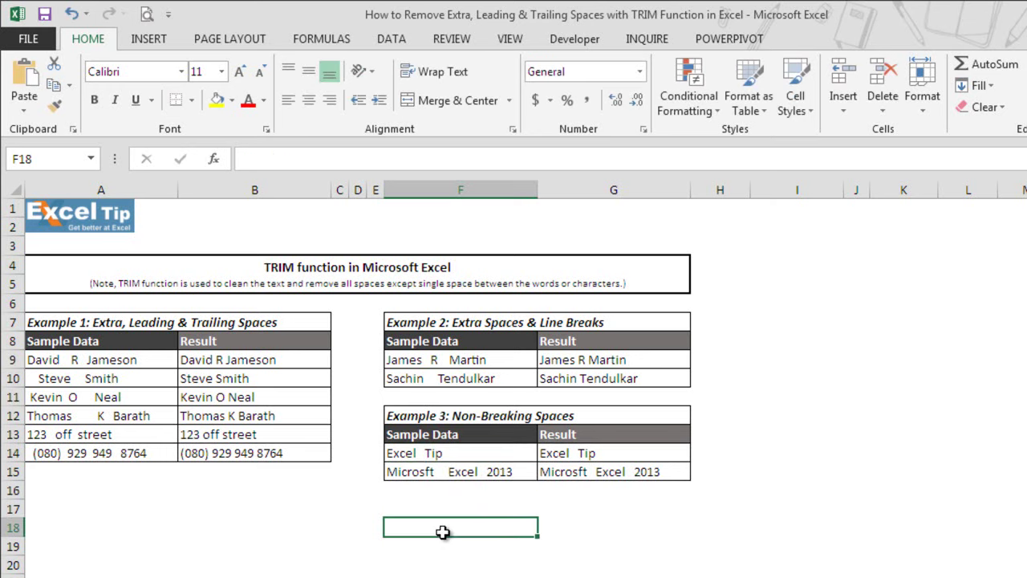
double_click(445, 530)
key(Return)
click(445, 528)
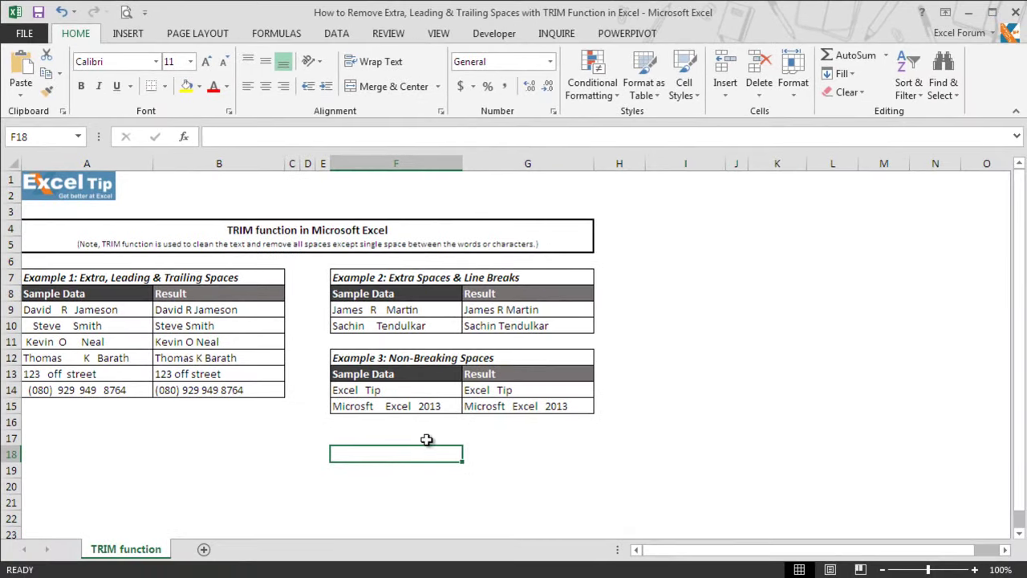
Enter the formula =CODE(F17) in cell G17 to get the character code of the space.
click(481, 438)
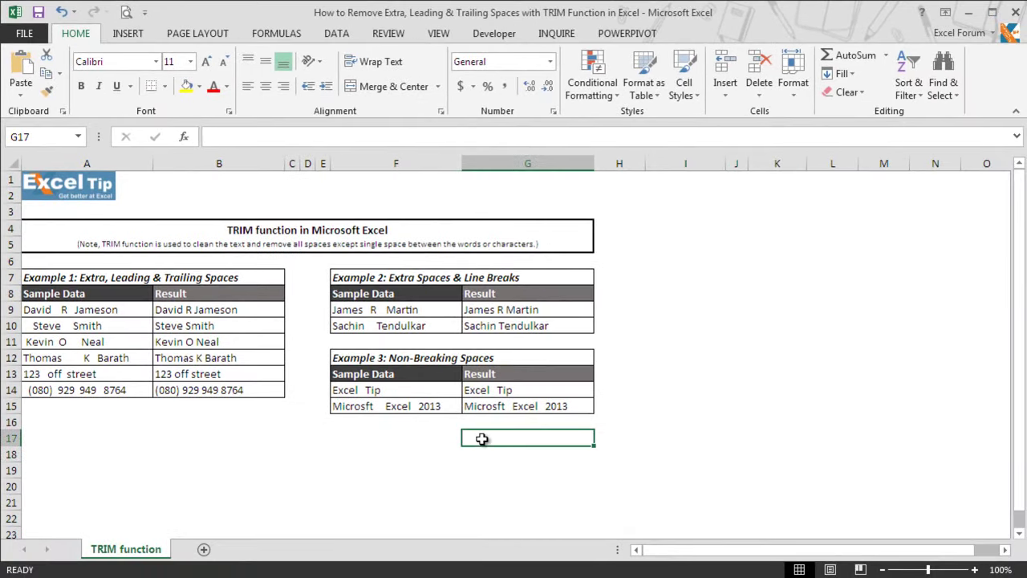
text(=cod)
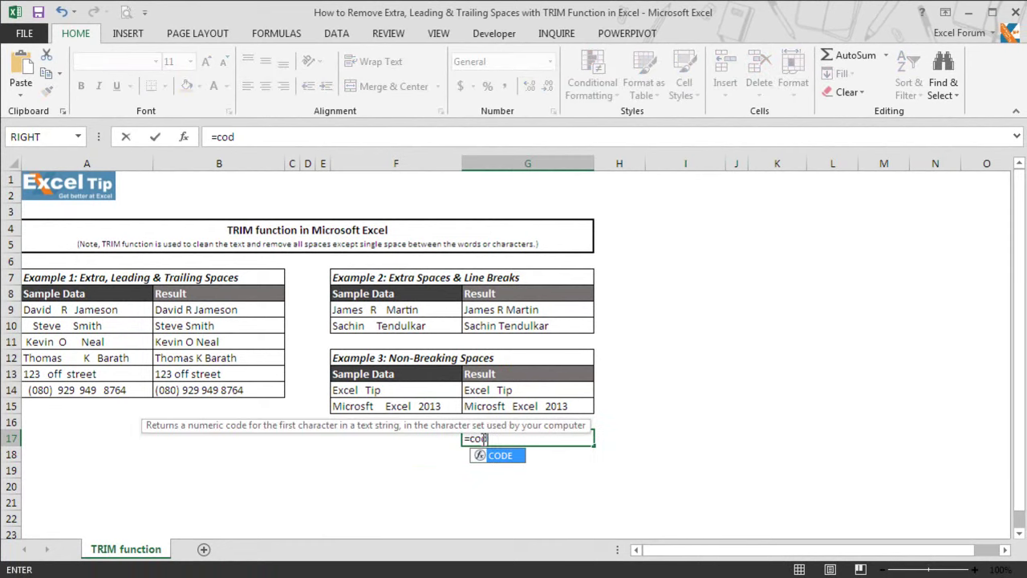
text(e)
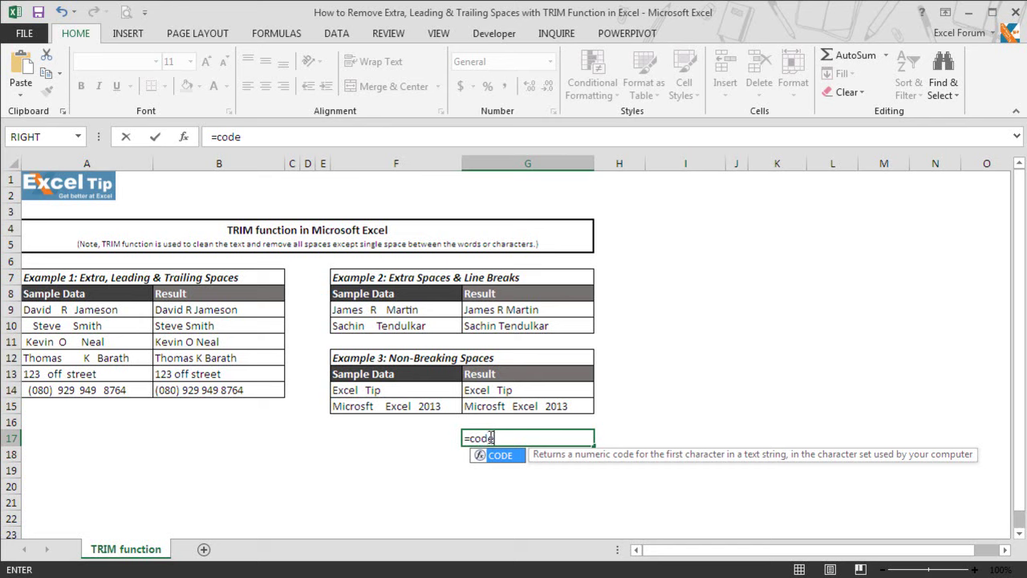
key(Tab)
click(413, 437)
text())
key(Return)
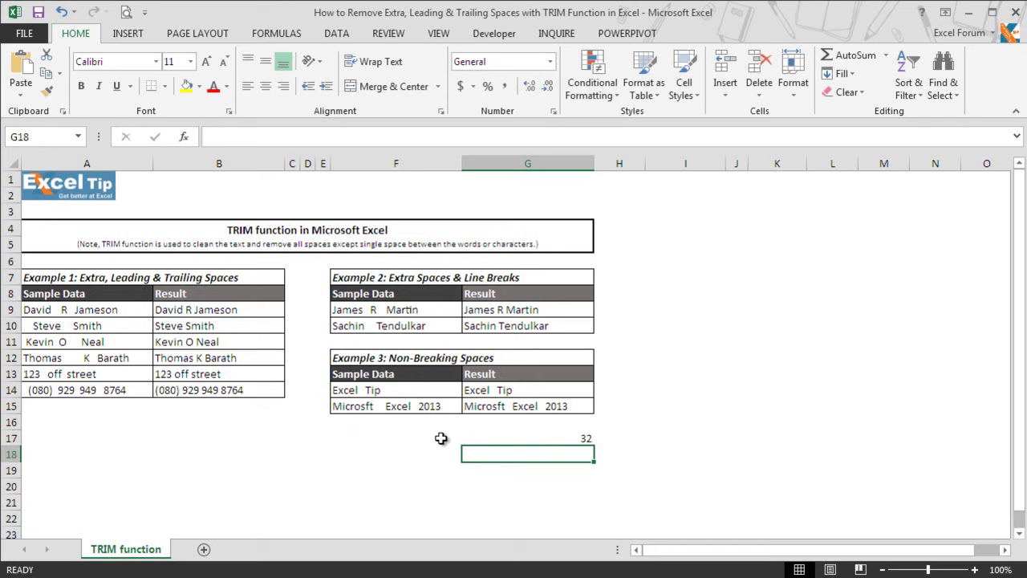
Copy the CODE formula from G17 down to G18 so that it evaluates F18.
click(553, 435)
key(ctrl+c)
key(Down)
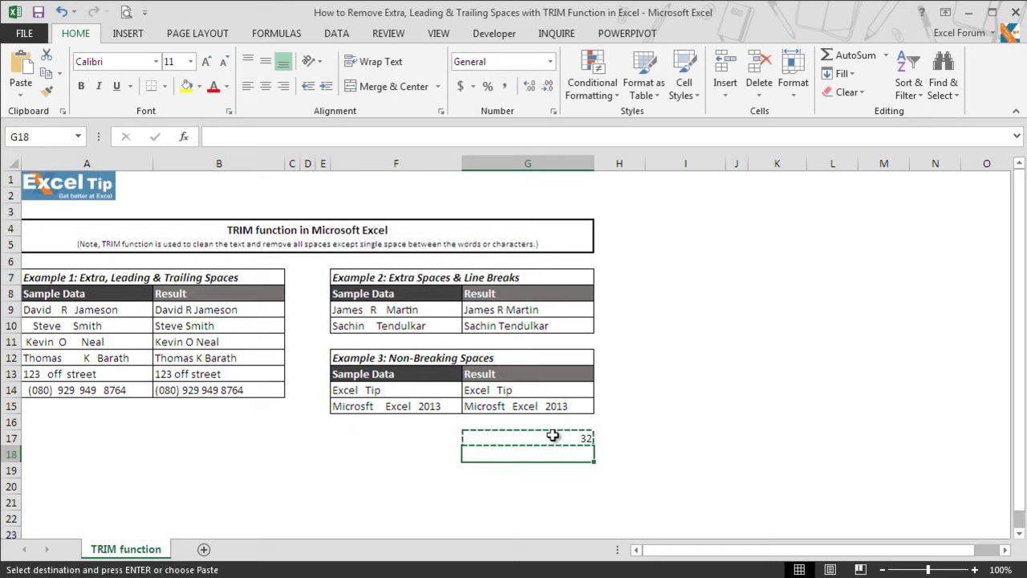
key(ctrl+v)
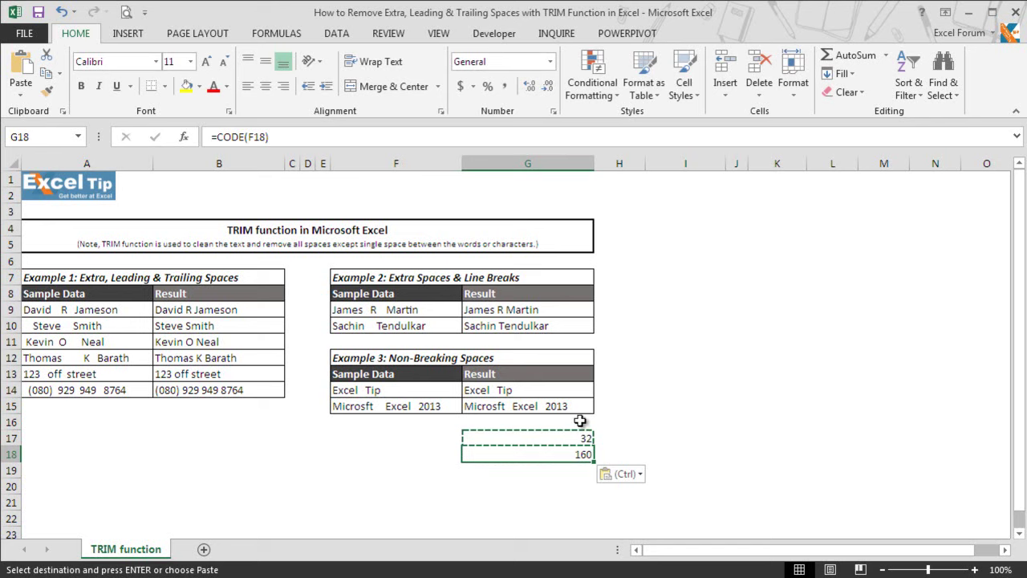
key(Escape)
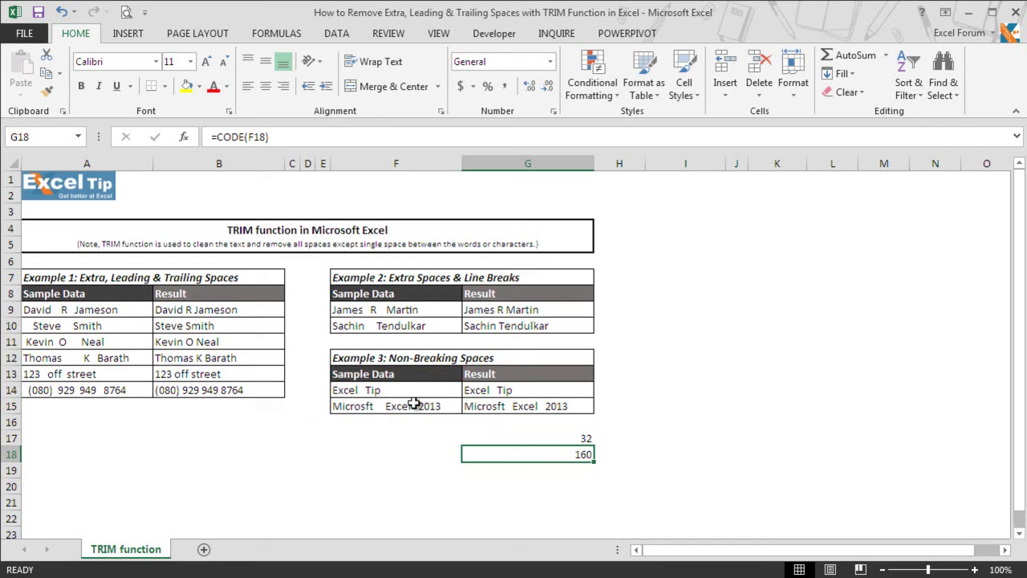
Nest SUBSTITUTE and CHAR in the G14 formula so that it reads =TRIM(SUBSTITUTE(F14,CHAR(160)," ")).
click(485, 392)
double_click(484, 392)
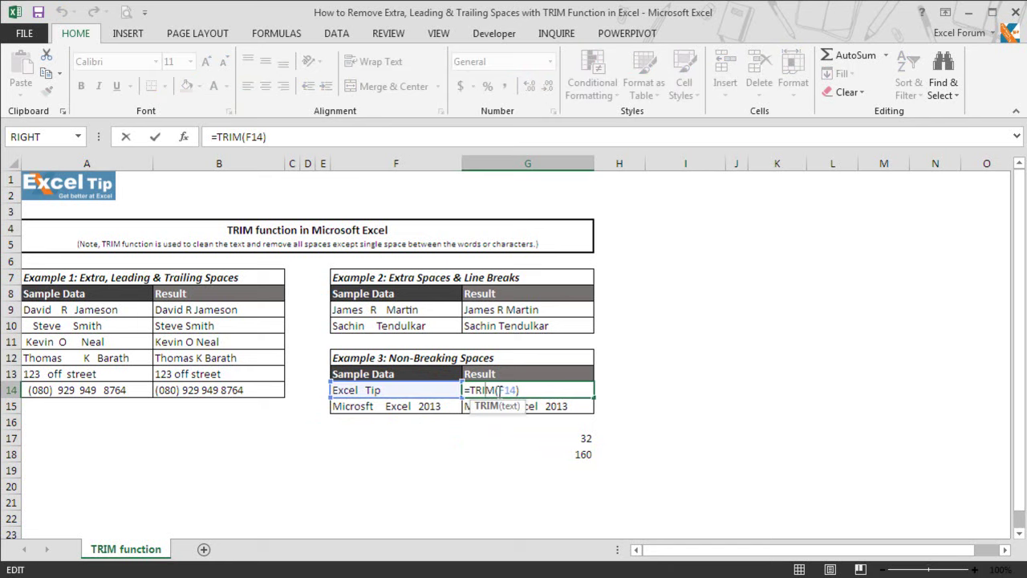
text(SUB)
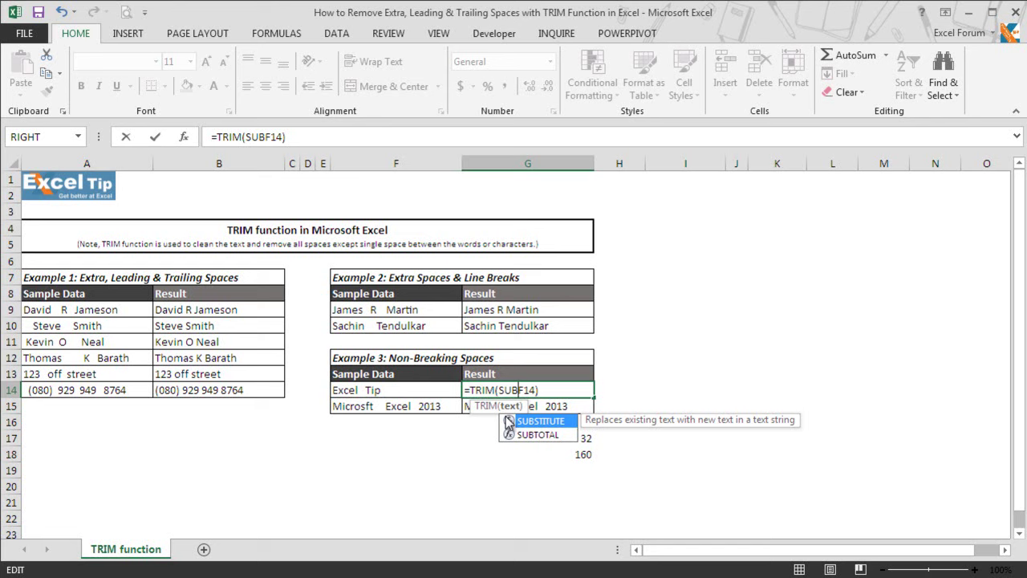
double_click(509, 422)
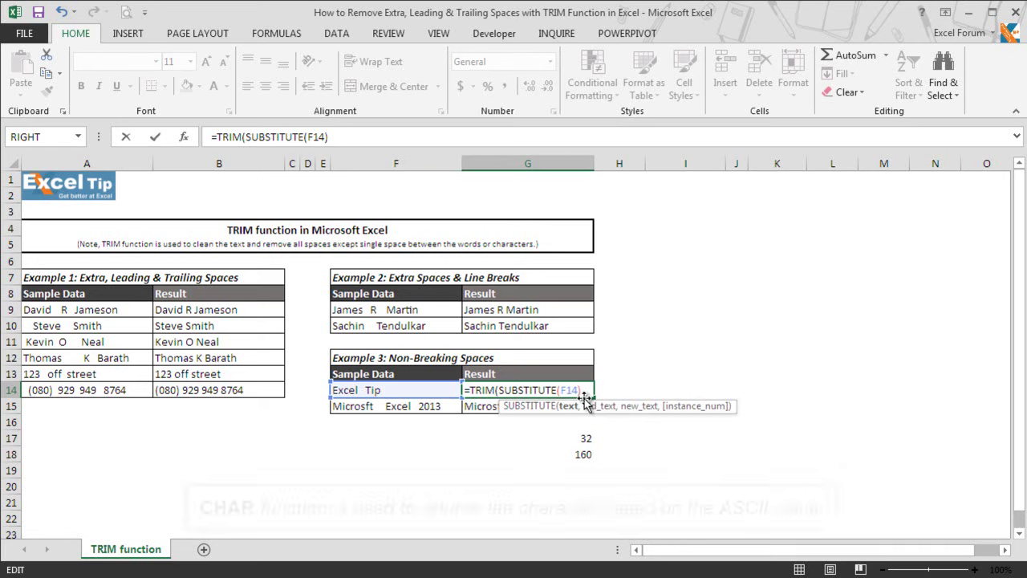
text(,CHA)
key(Tab)
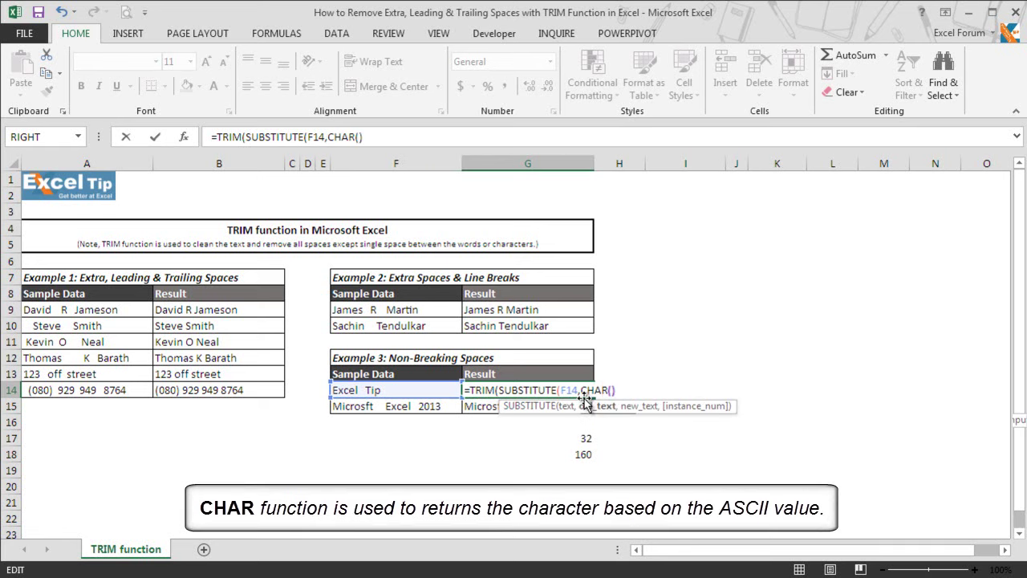
key(Left)
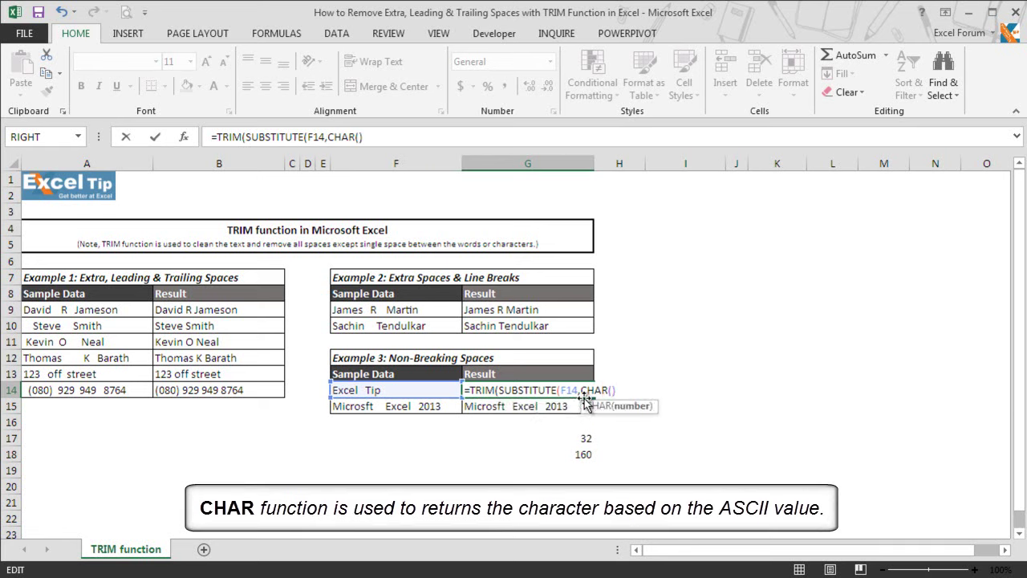
text(160))
key(BackSpace)
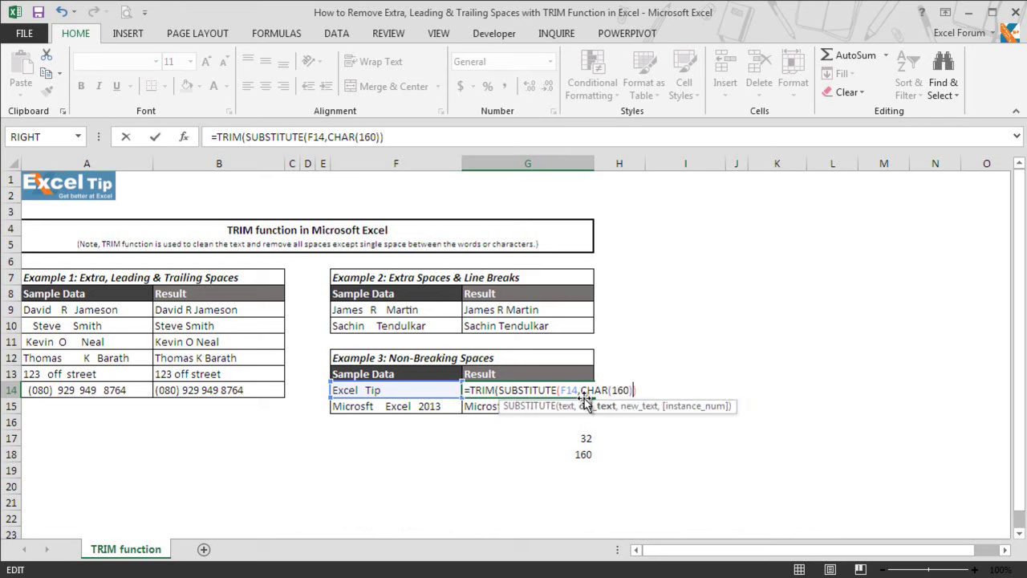
text(," ")
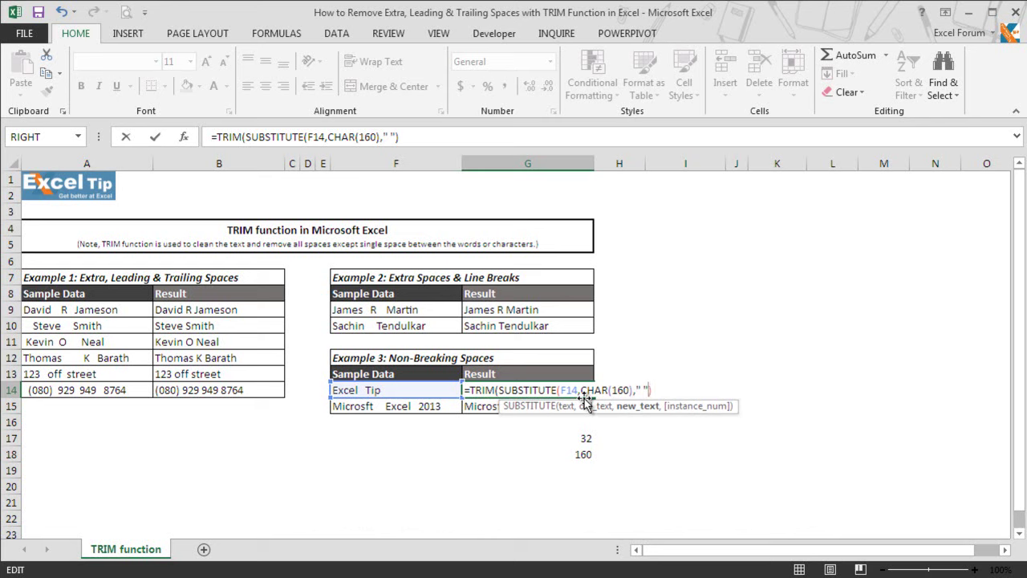
text())
key(Return)
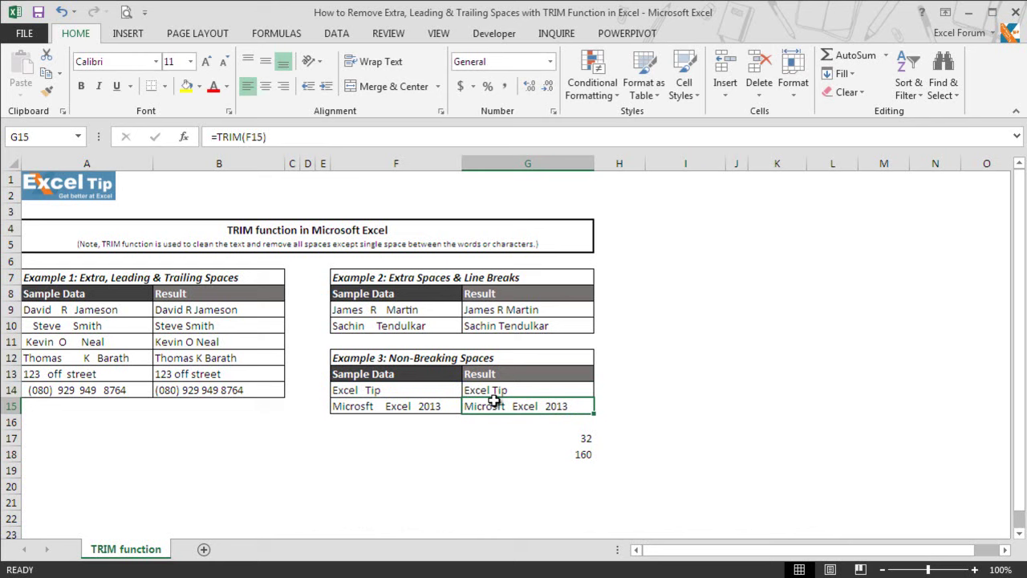
Copy the TRIM and SUBSTITUTE formula from G14 over the existing formula in G15, and select G17.
click(544, 394)
key(ctrl+c)
key(Down)
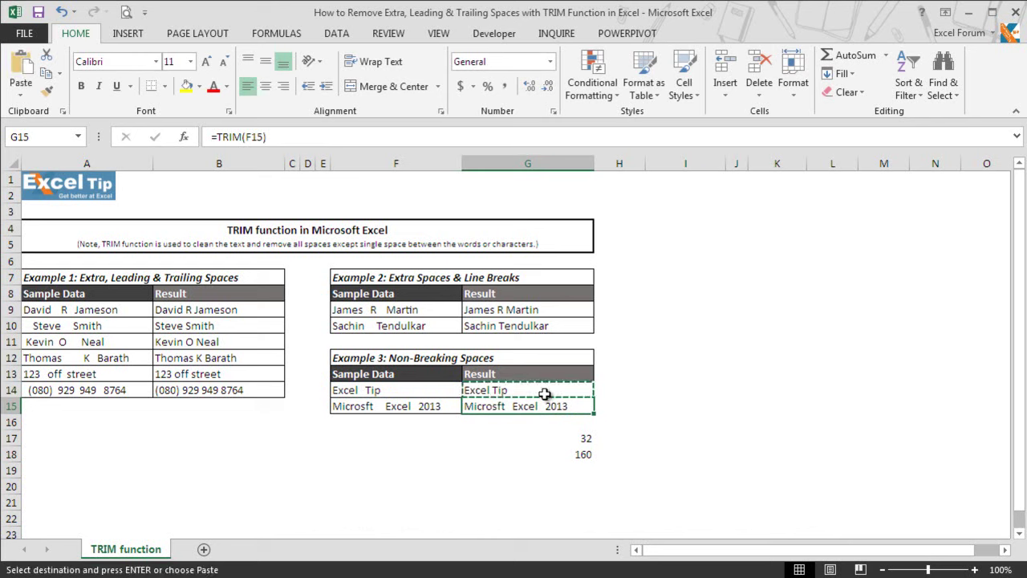
key(ctrl+v)
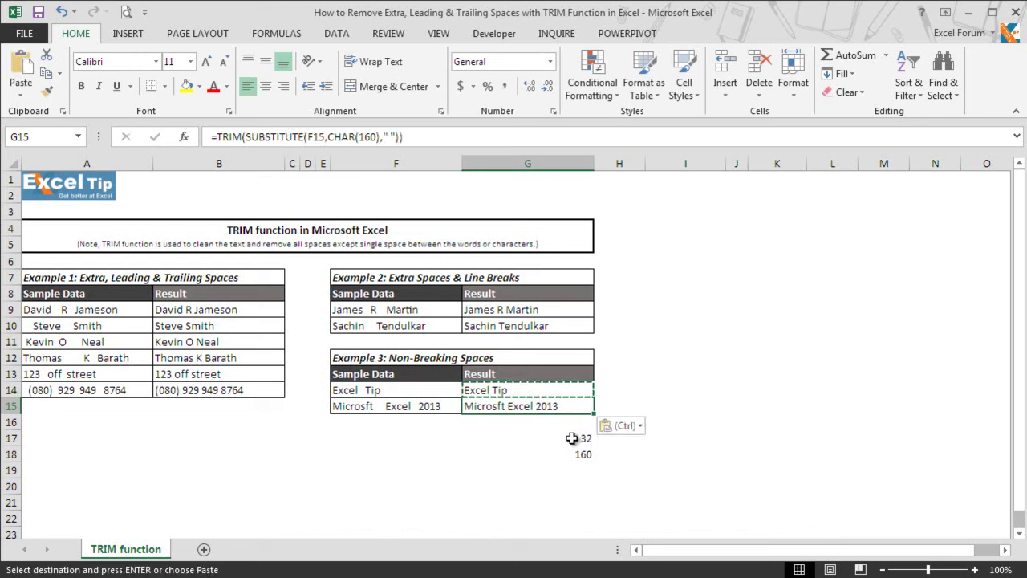
key(Escape)
click(535, 441)
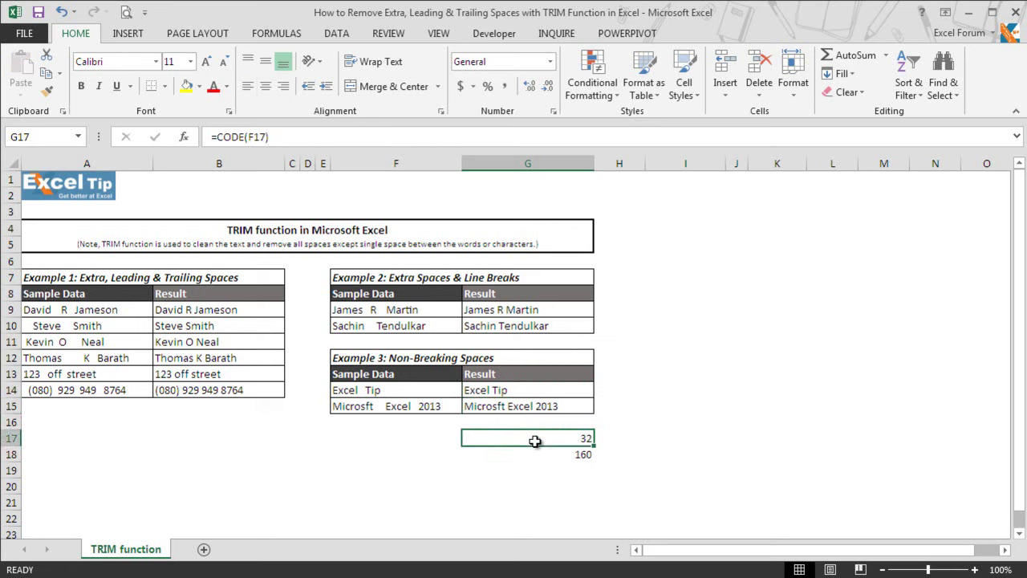